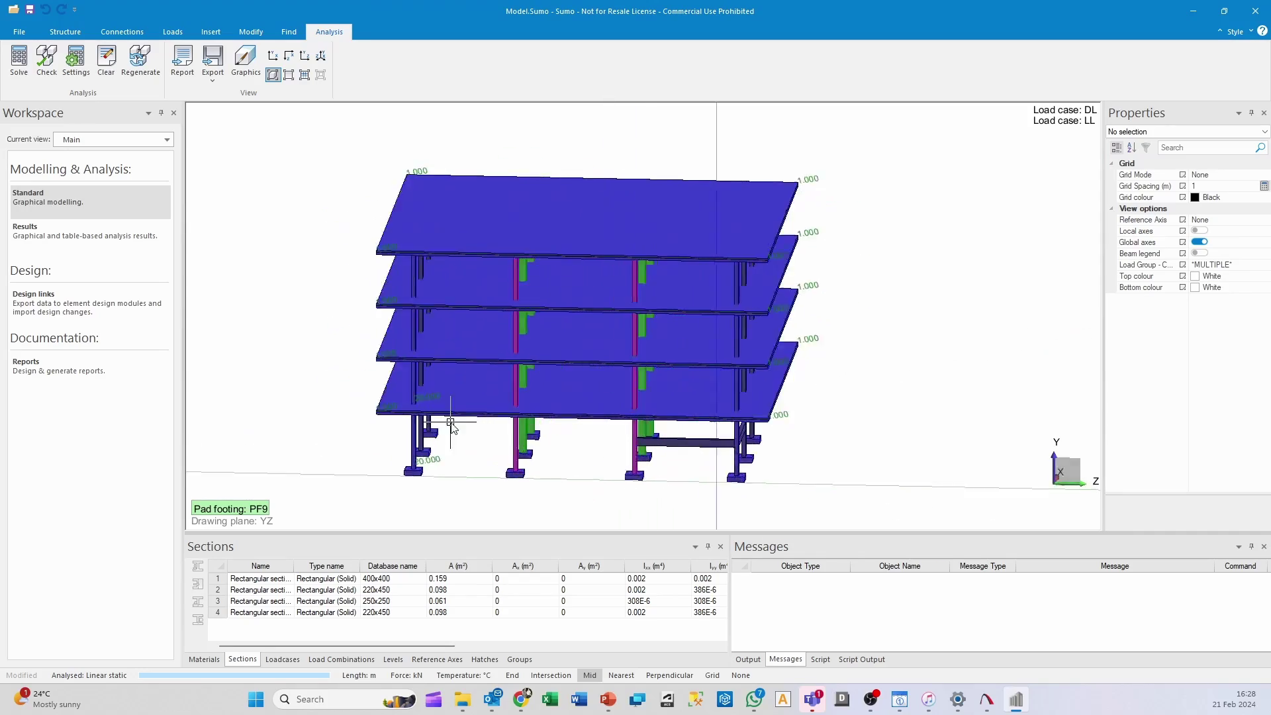
- Examine the building's ground-floor columns, pad footings and mid-height beams in the 3D model
scroll(396, 418, "up", 3)
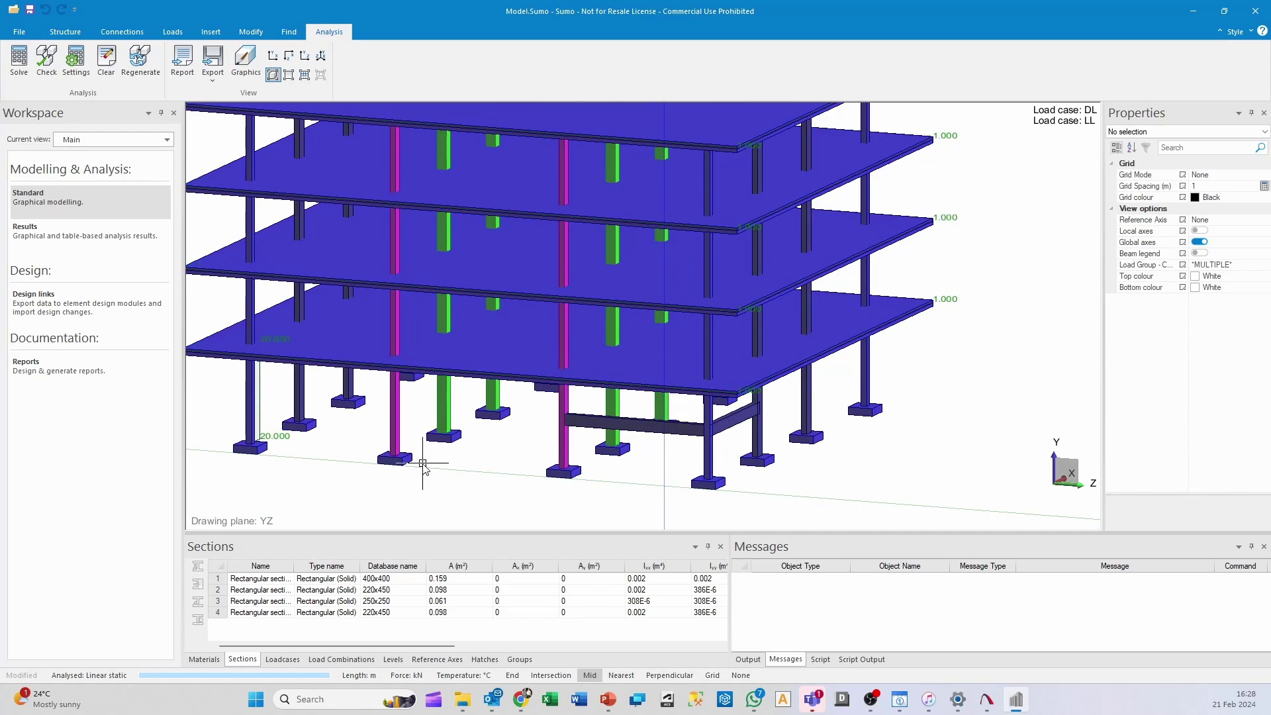
middle_click_drag(425, 463, 620, 423)
mouse_move(509, 364)
middle_mouse_down()
mouse_move(486, 382)
mouse_move(488, 355)
middle_mouse_up()
scroll(500, 353, "up", 5)
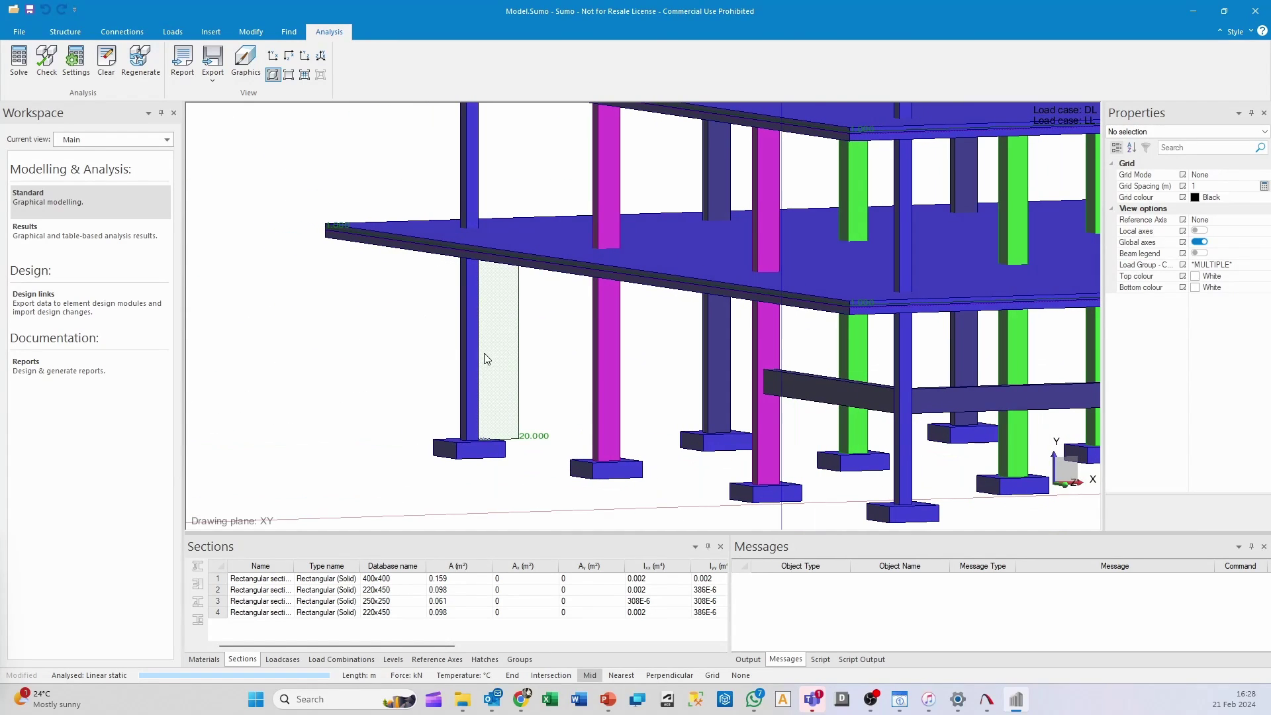
middle_click_drag(488, 420, 489, 370)
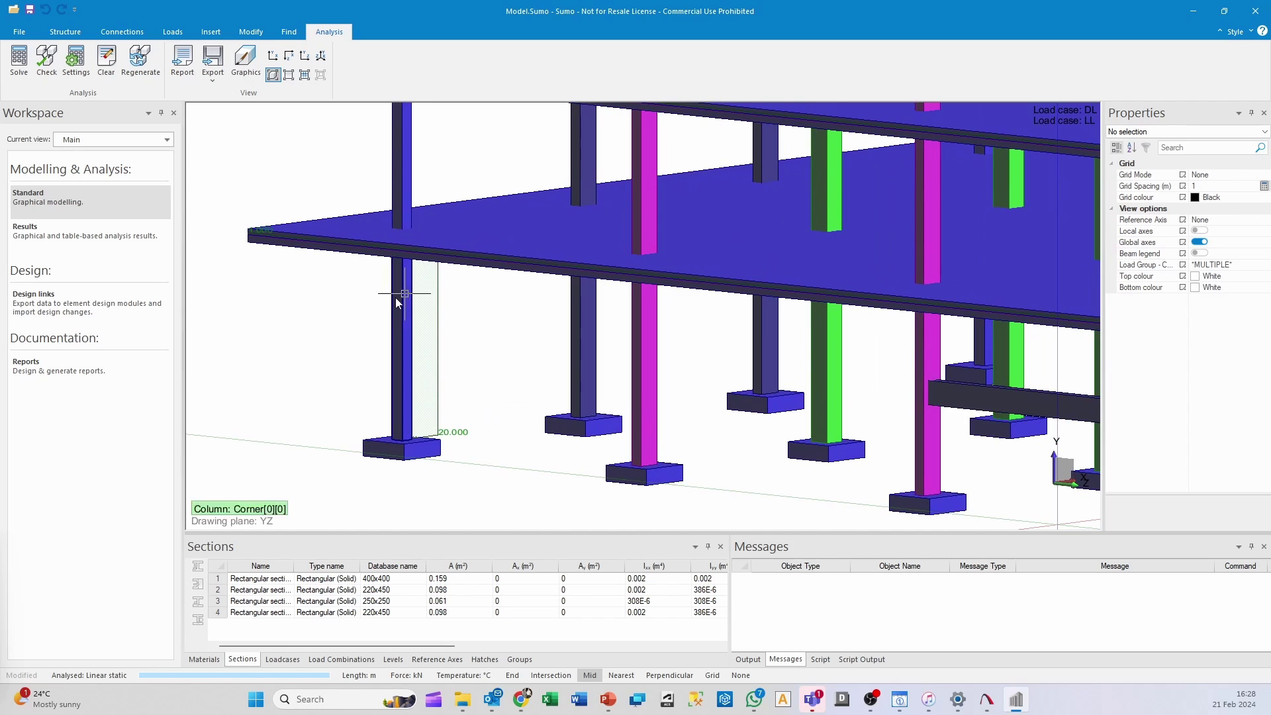
scroll(455, 355, "up", 3)
scroll(458, 356, "down", 5)
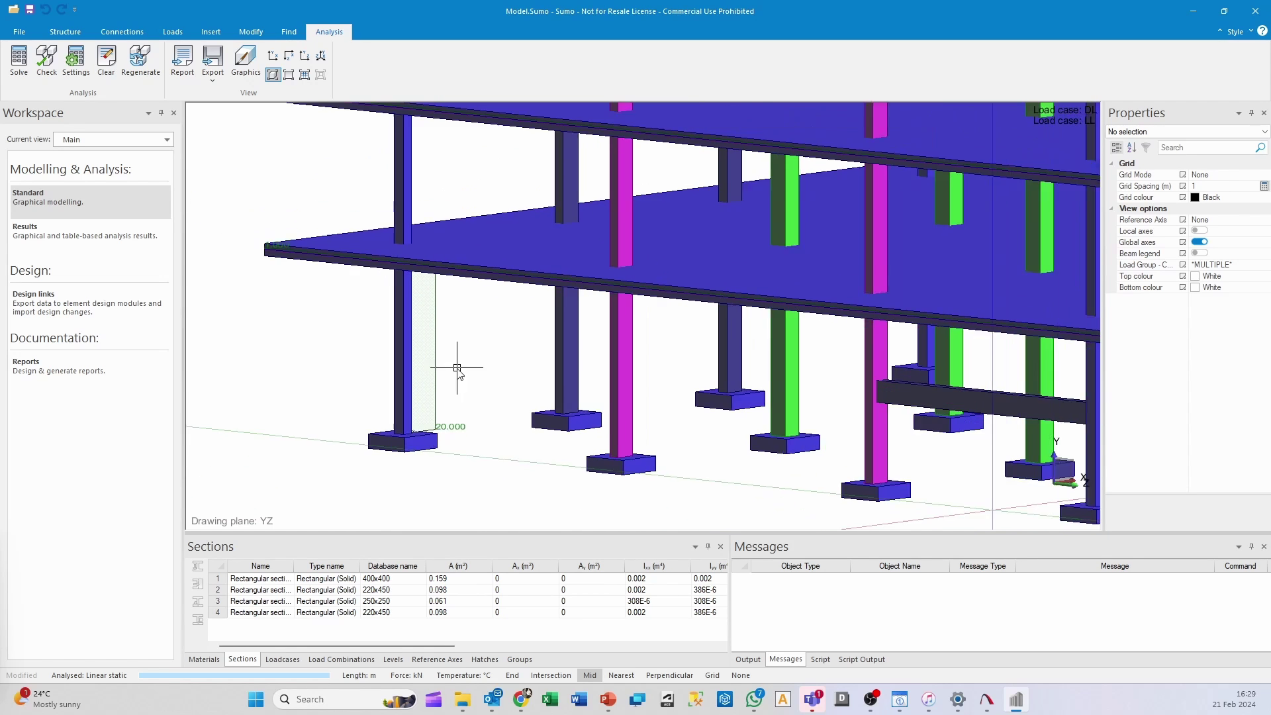
middle_click_drag(477, 368, 380, 322)
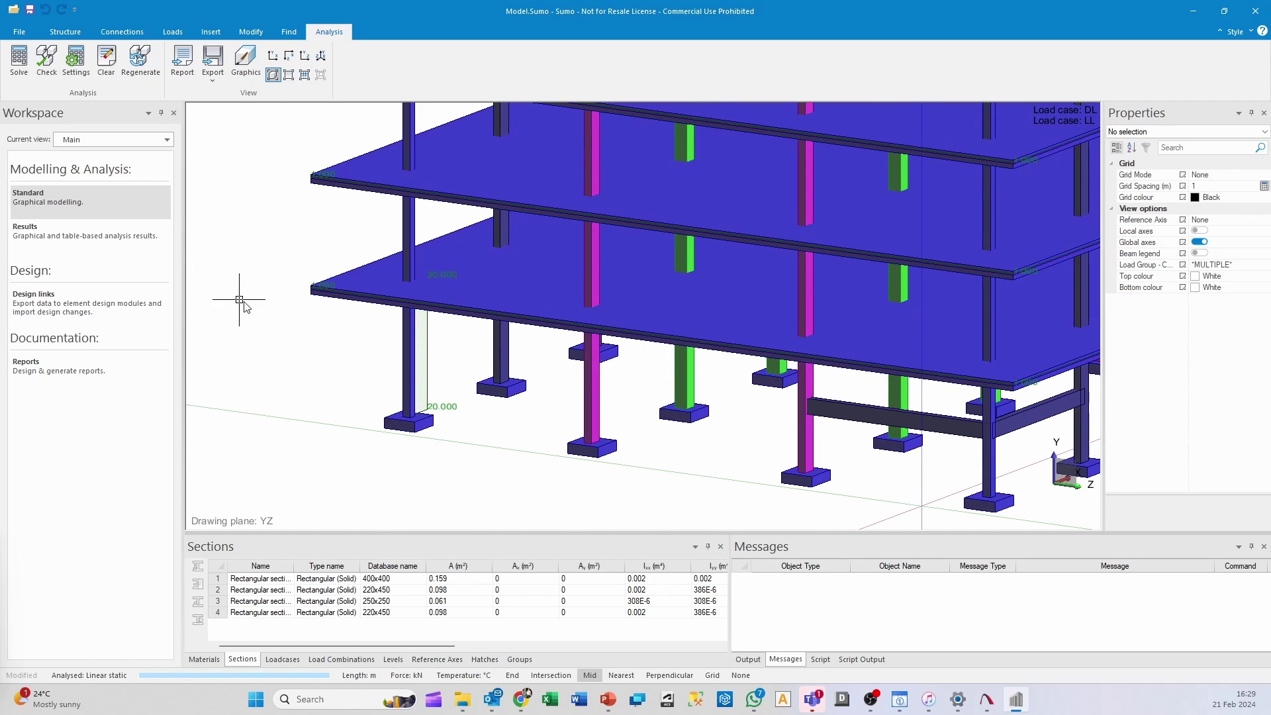
- Export the ground-floor corner column without mid-height beams to rectangular column design under SABS 0100 - 2000, including DL, LL and C1, and close the design
left_click(81, 303)
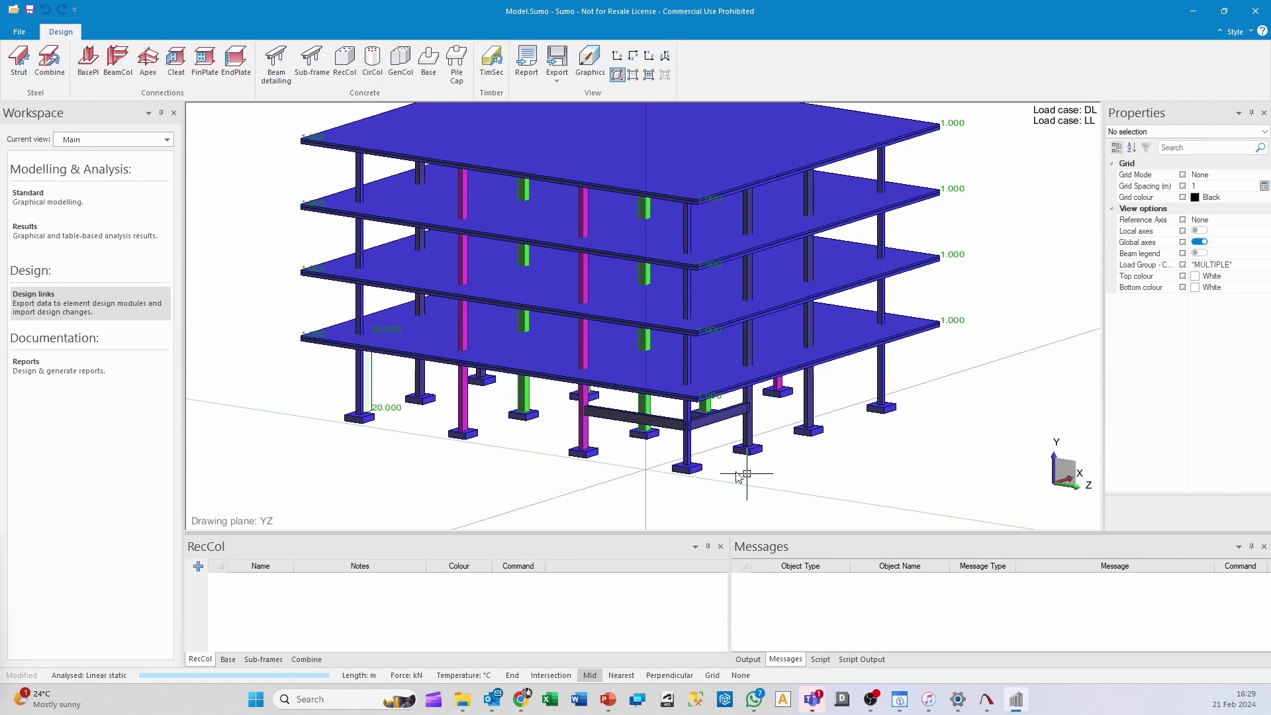
scroll(367, 371, "up", 4)
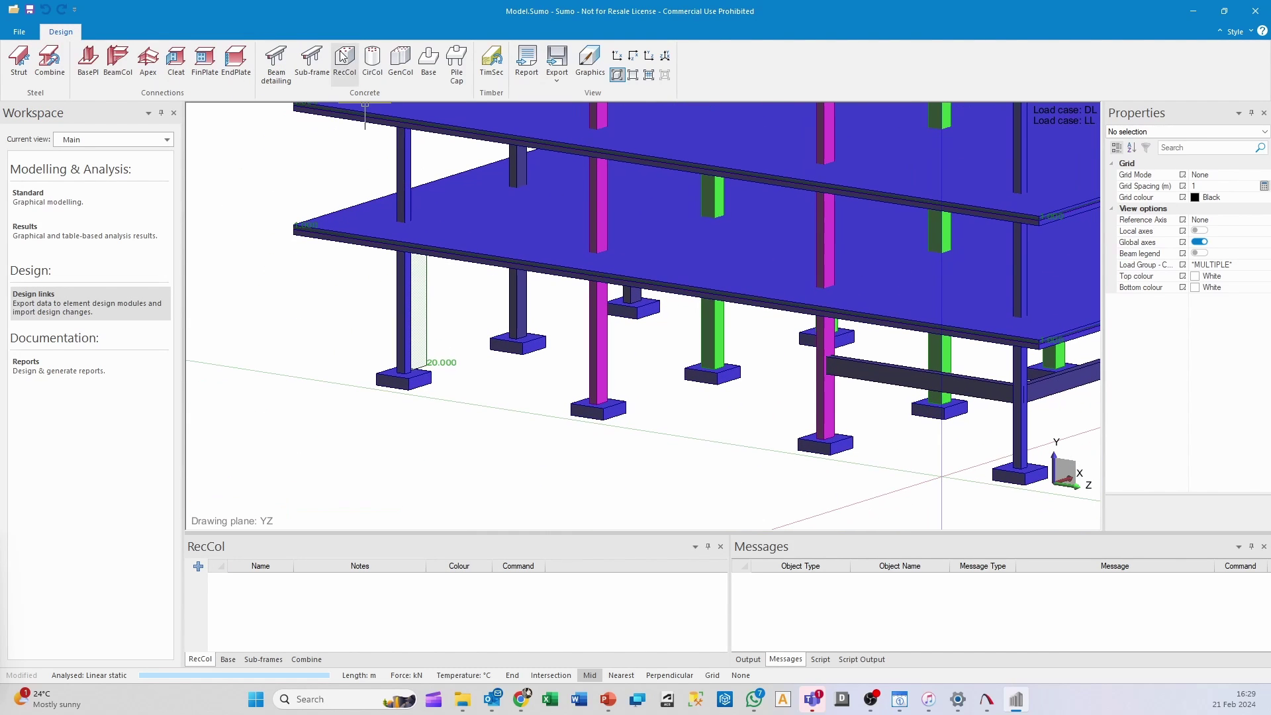
left_click(344, 71)
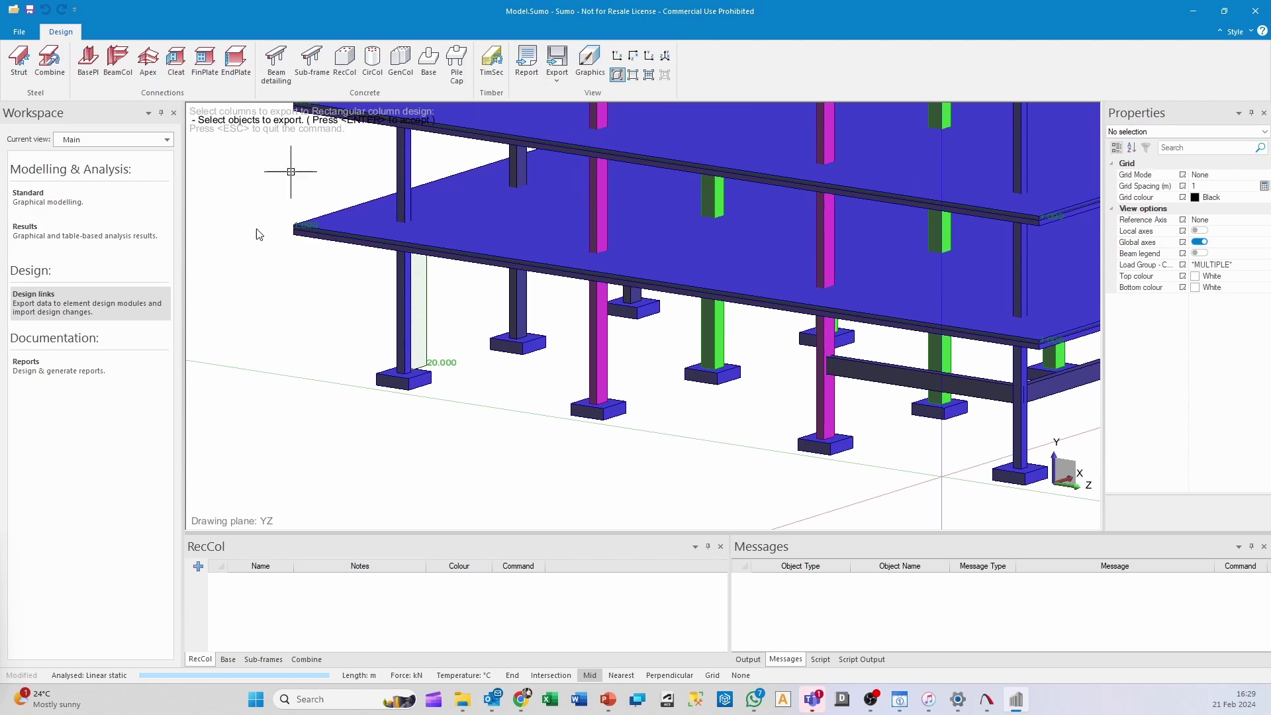
left_click(397, 290)
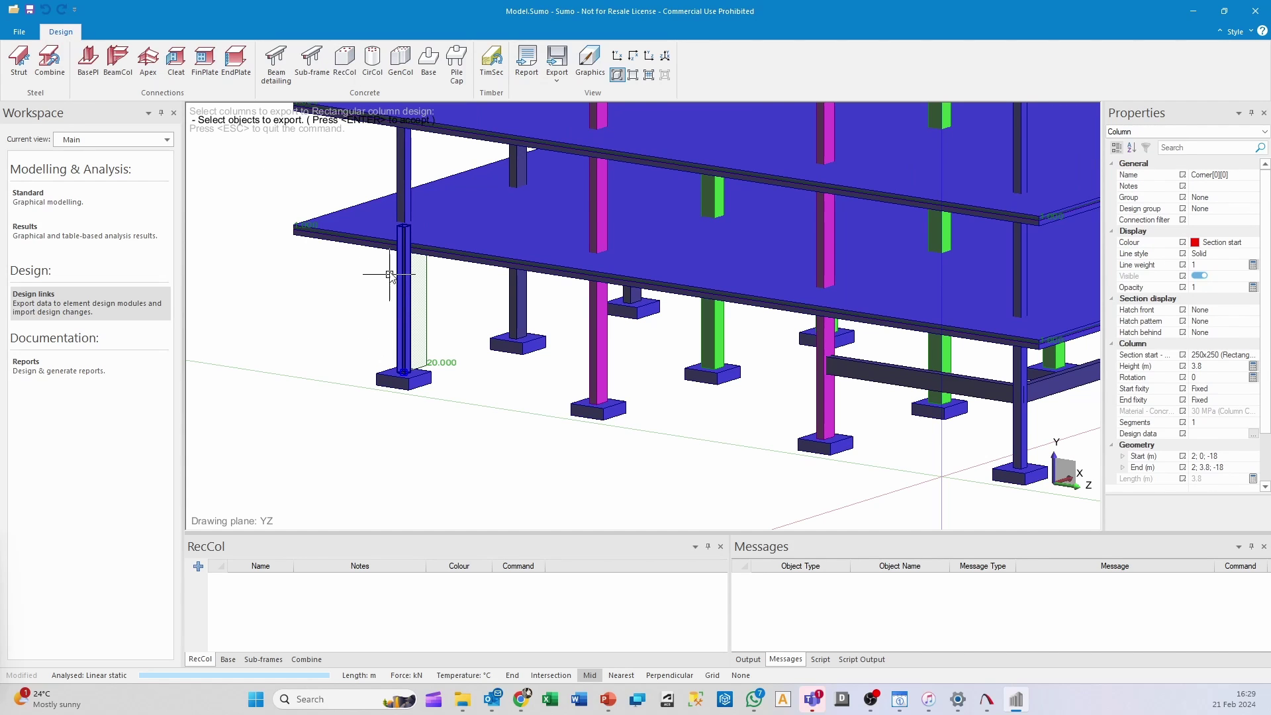
key("Return")
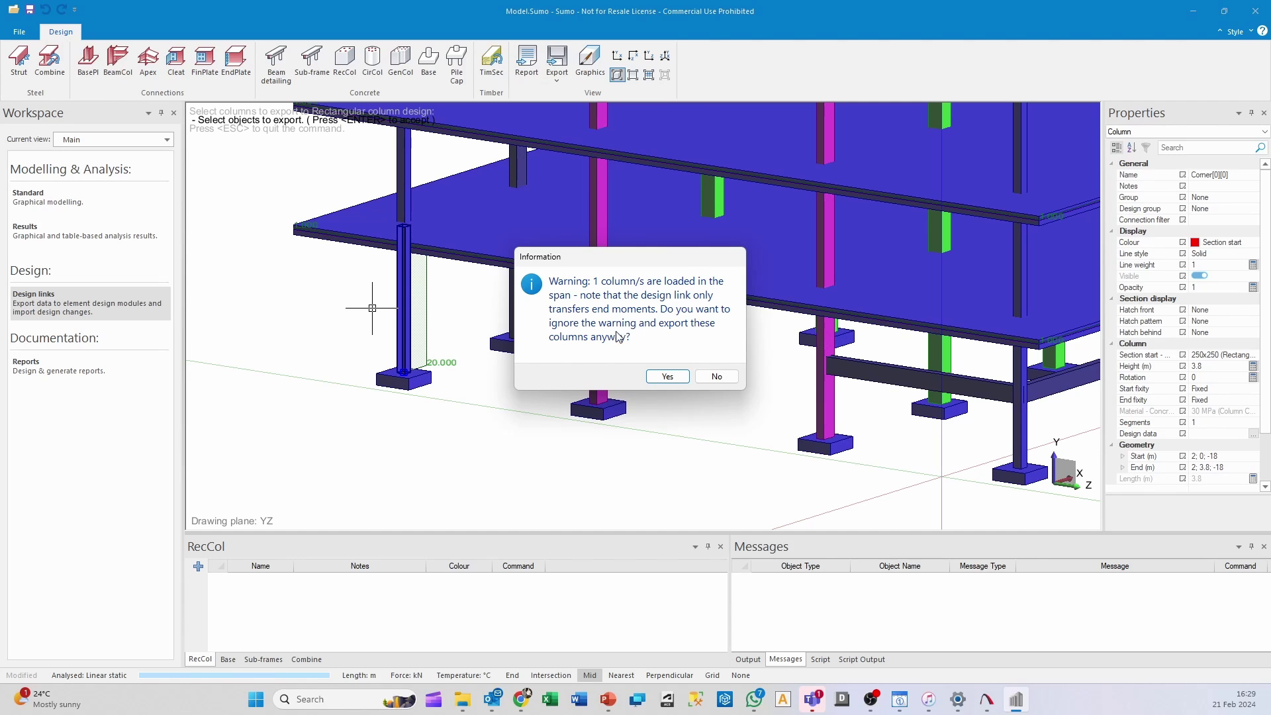
left_click(666, 378)
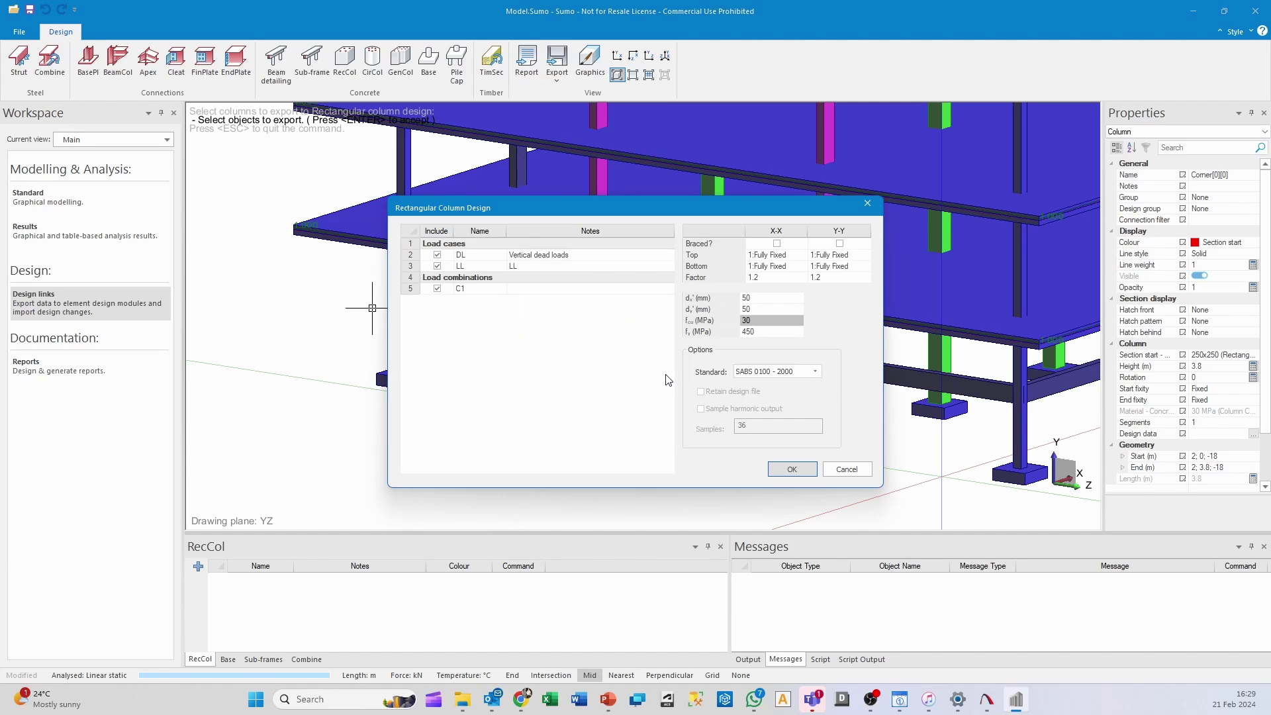
left_click(798, 471)
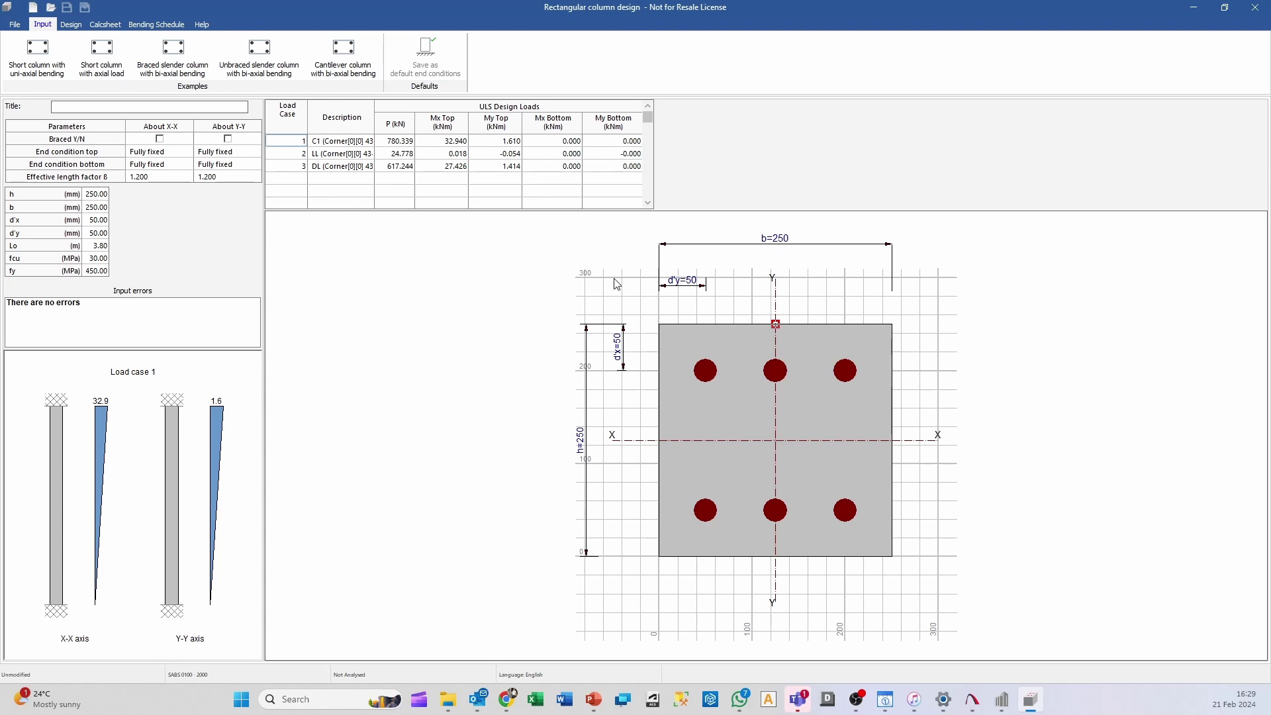
left_click(1256, 8)
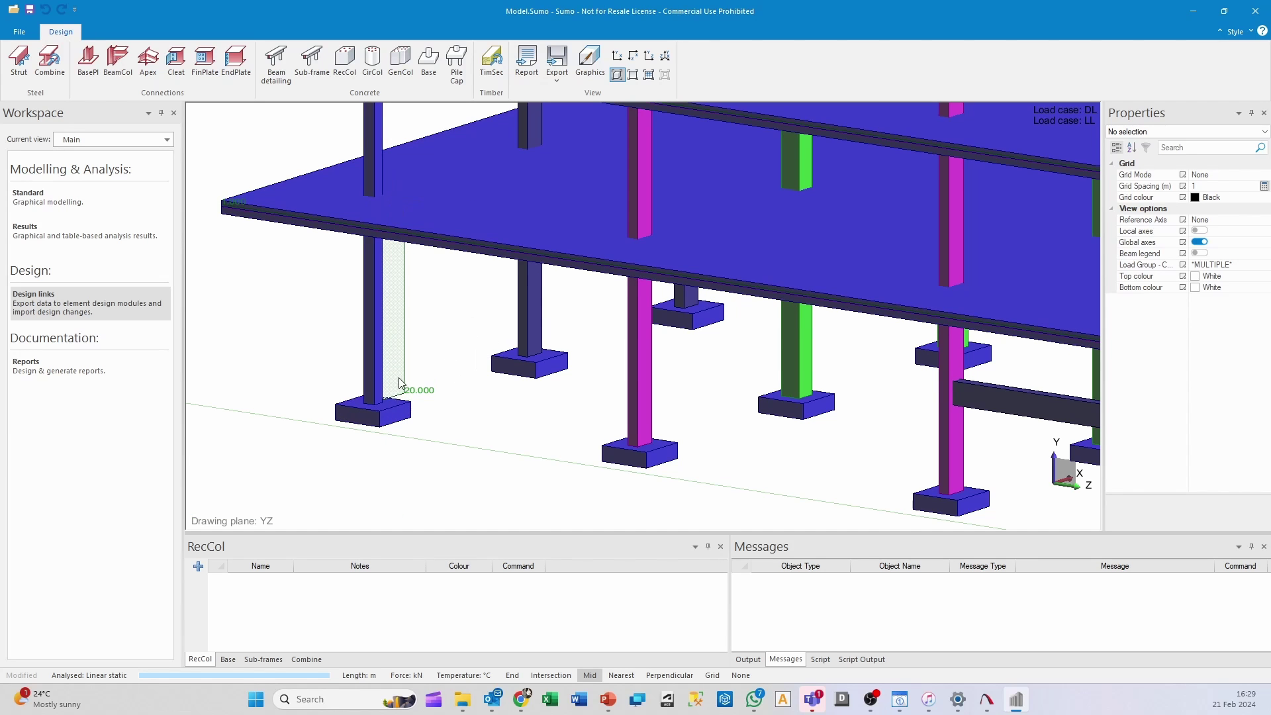
- Try to export the ground-floor corner column with the two mid-height beams to rectangular column design
scroll(410, 384, "down", 1)
scroll(410, 383, "down", 1)
scroll(410, 382, "down", 3)
middle_click_drag(586, 455, 479, 438)
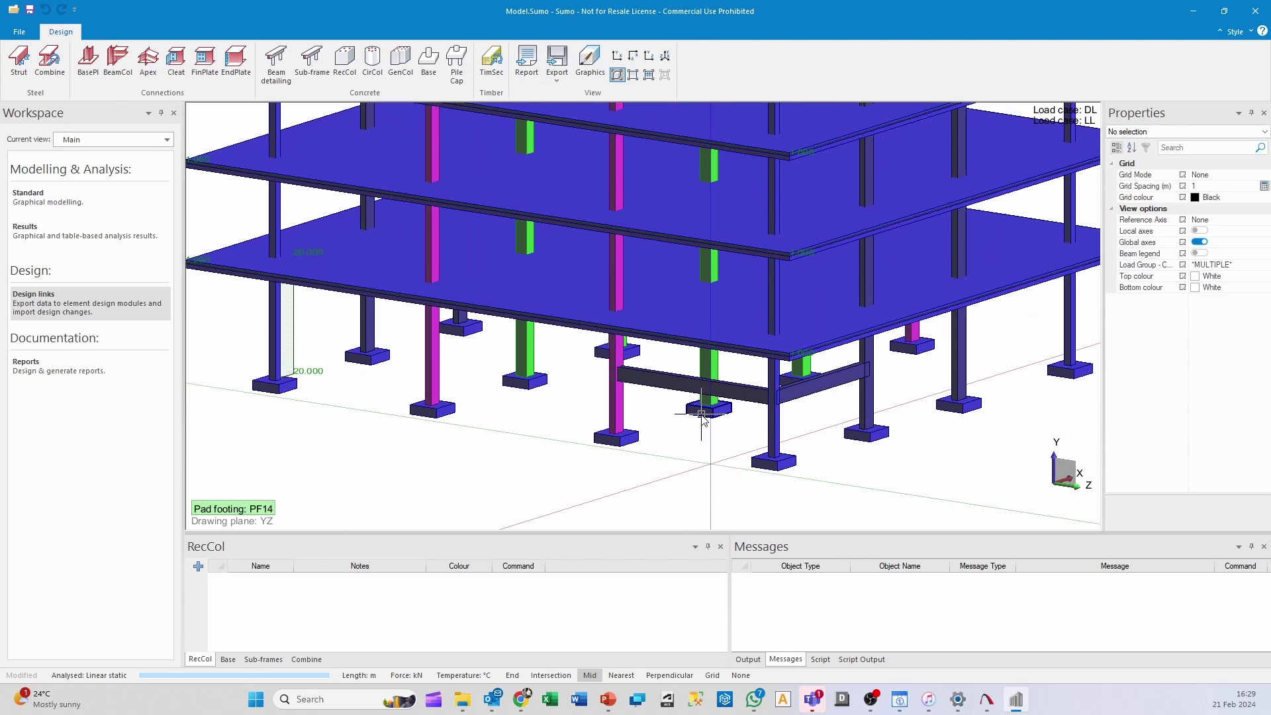
mouse_move(704, 418)
middle_mouse_down()
mouse_move(759, 412)
mouse_move(733, 417)
middle_mouse_up()
scroll(589, 384, "up", 2)
middle_click_drag(532, 409, 562, 331)
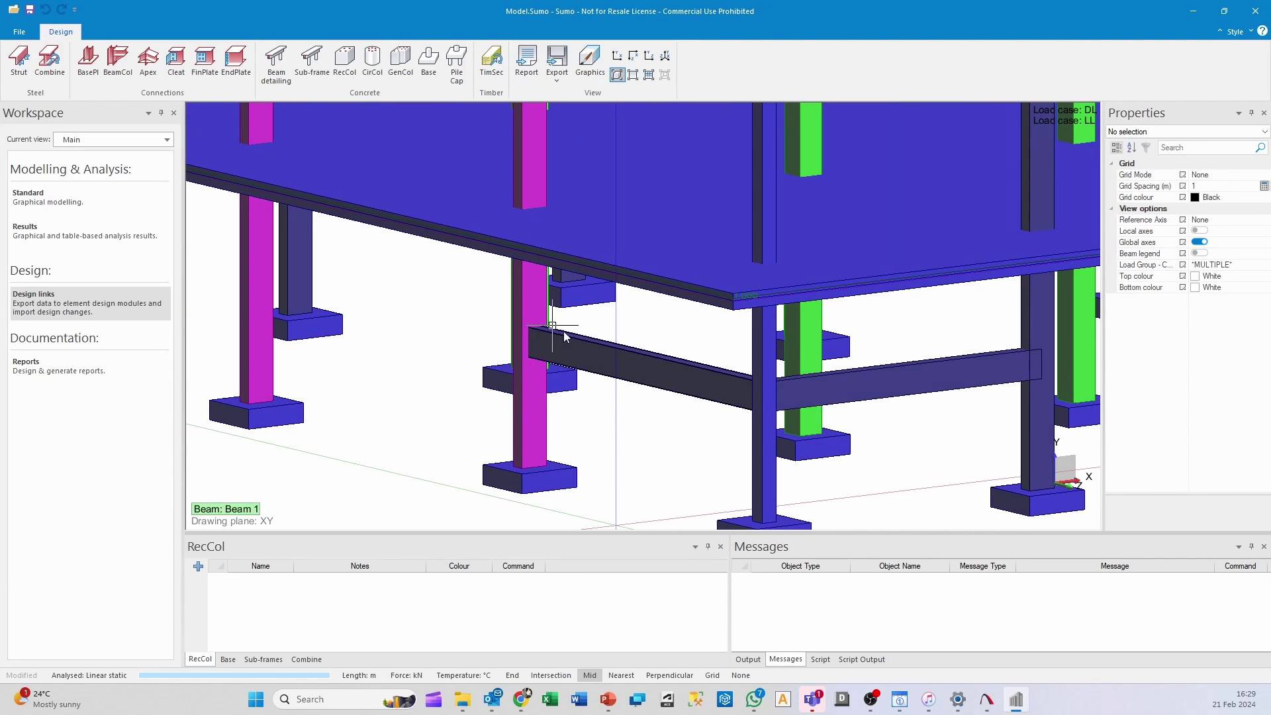
middle_click_drag(668, 370, 607, 347)
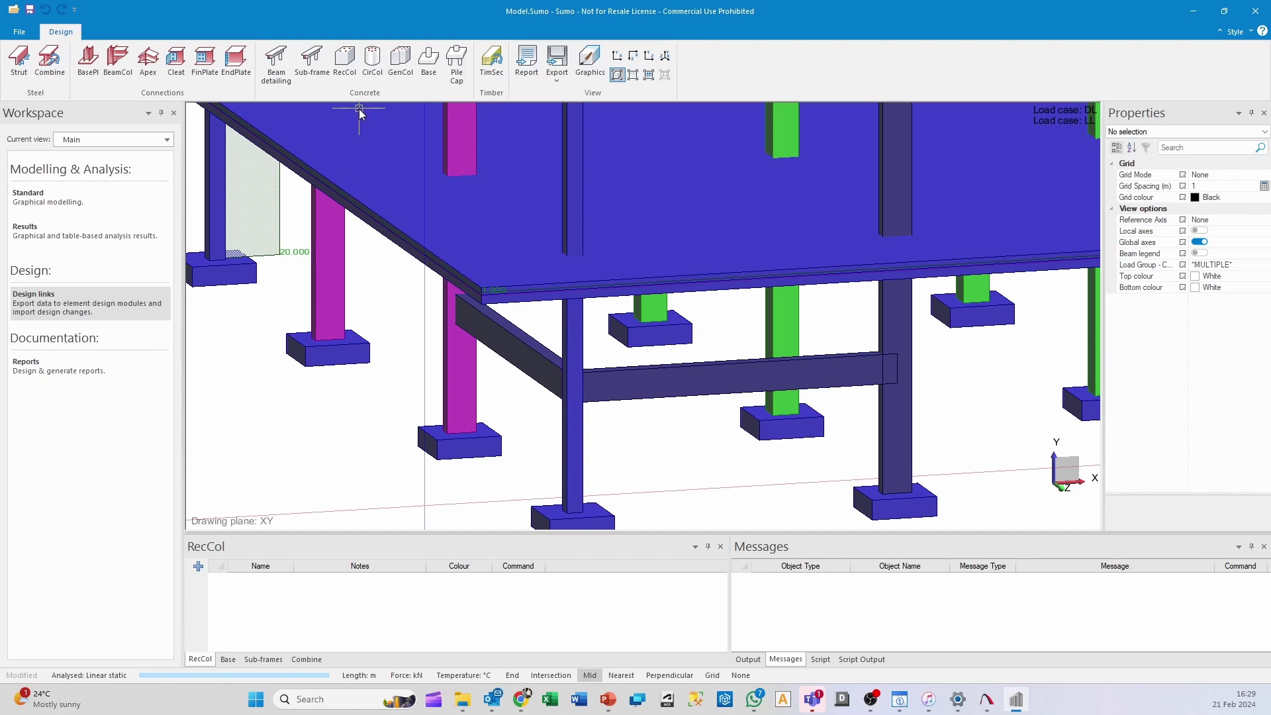
left_click(347, 63)
left_click(582, 342)
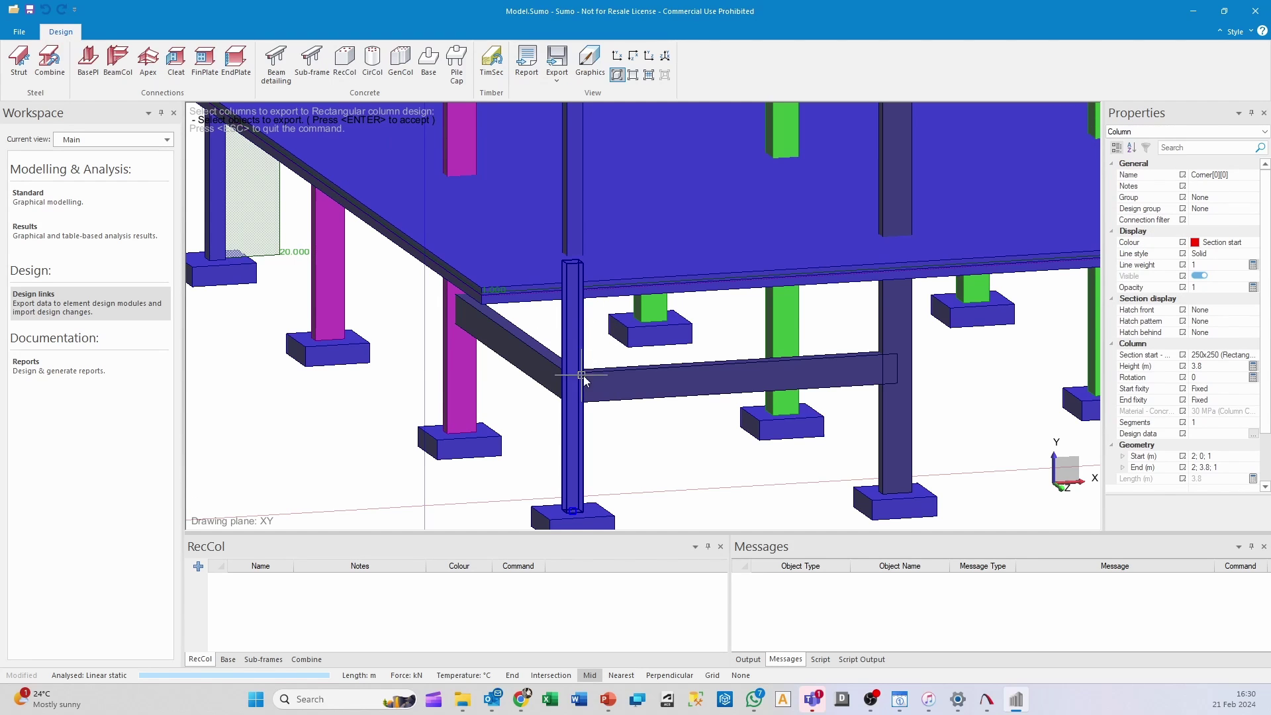
key("Return")
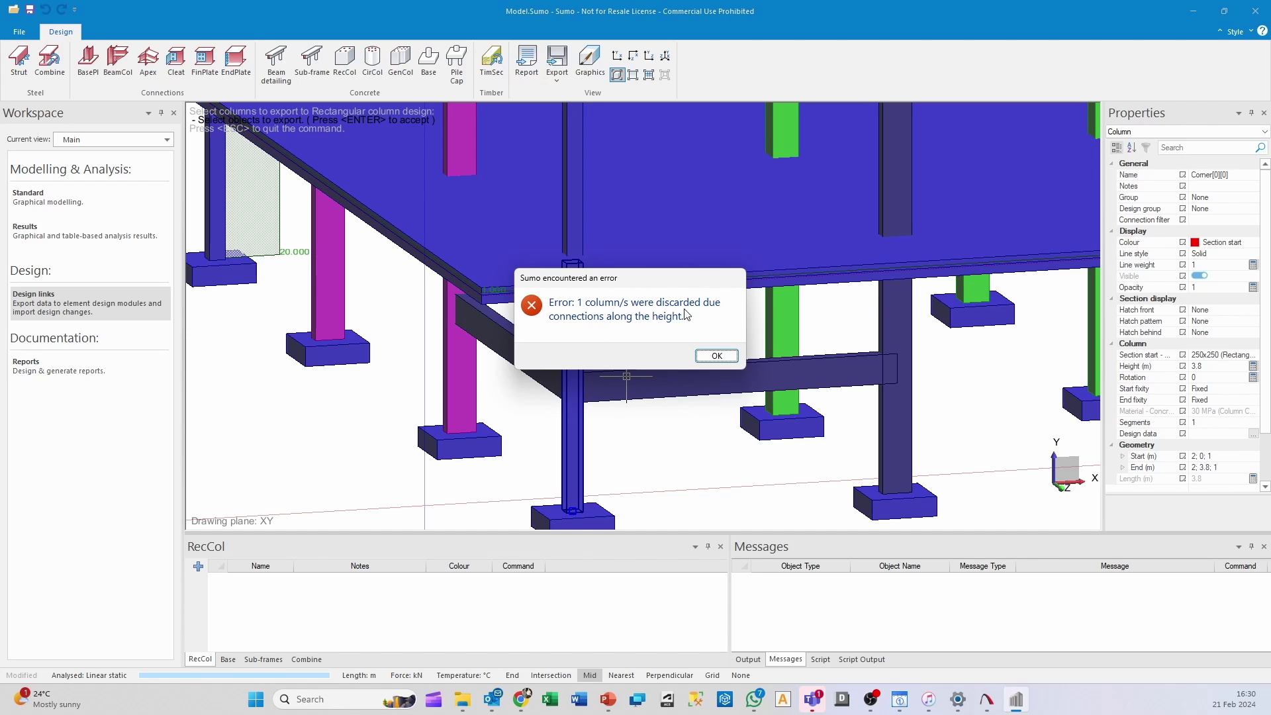
left_click(717, 356)
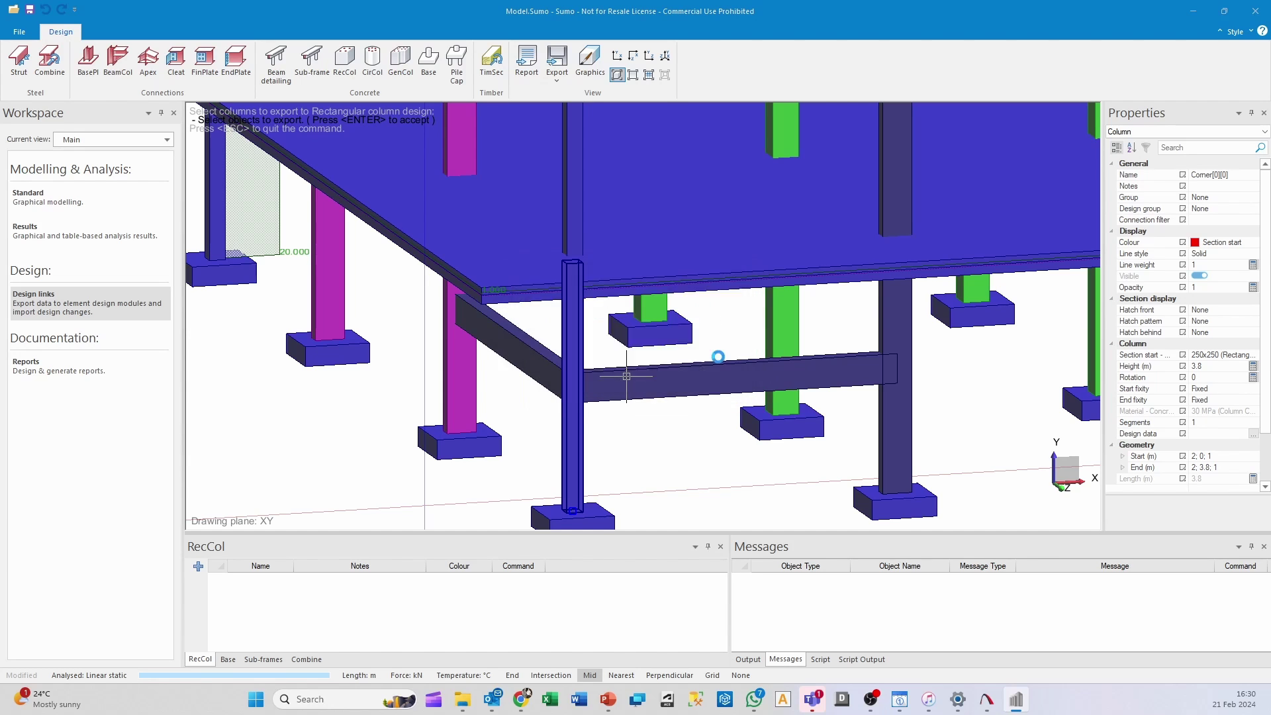
left_click(716, 347)
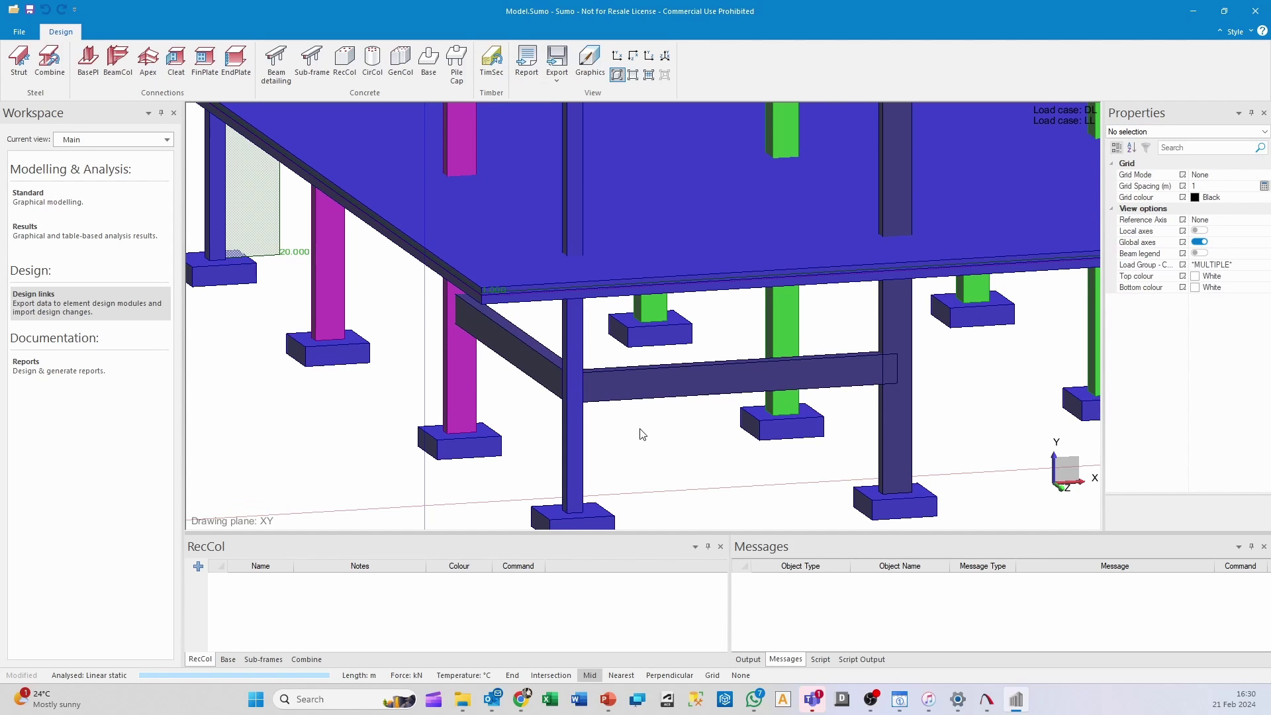
- Set the height of the corner column that carries the mid-height beams to 1.9 m
middle_click_drag(641, 434, 634, 398)
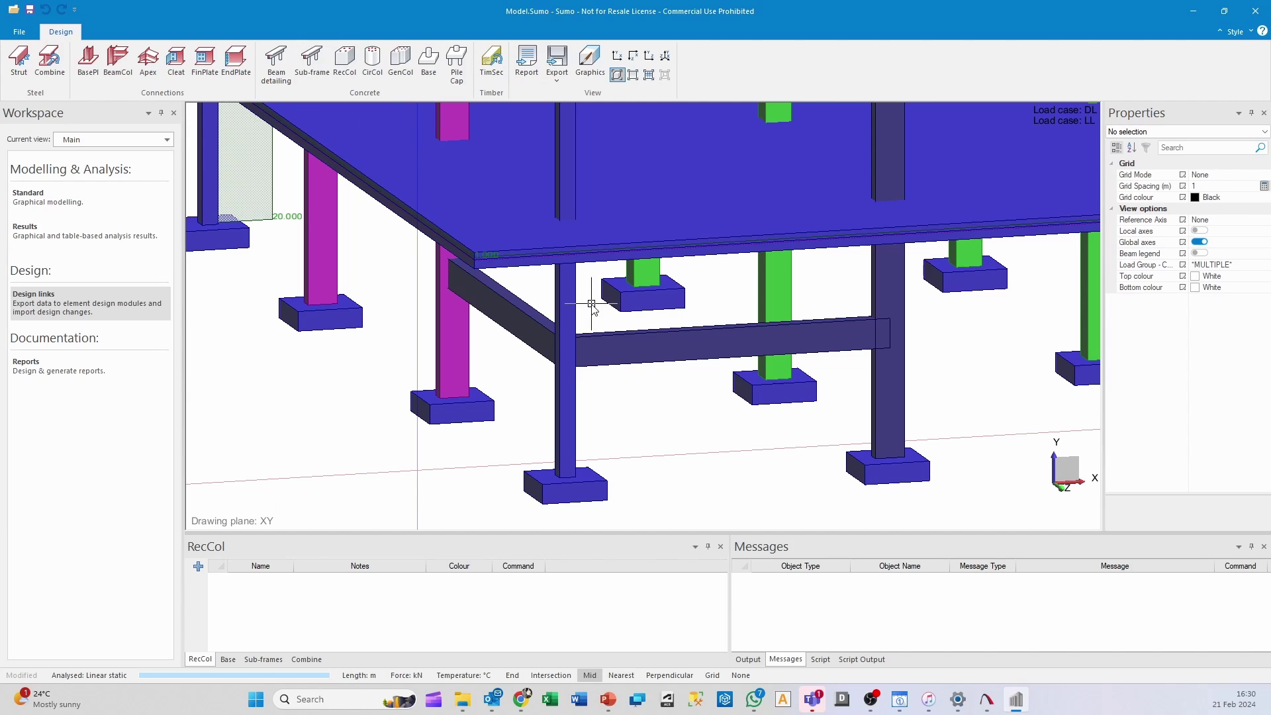
left_click(569, 306)
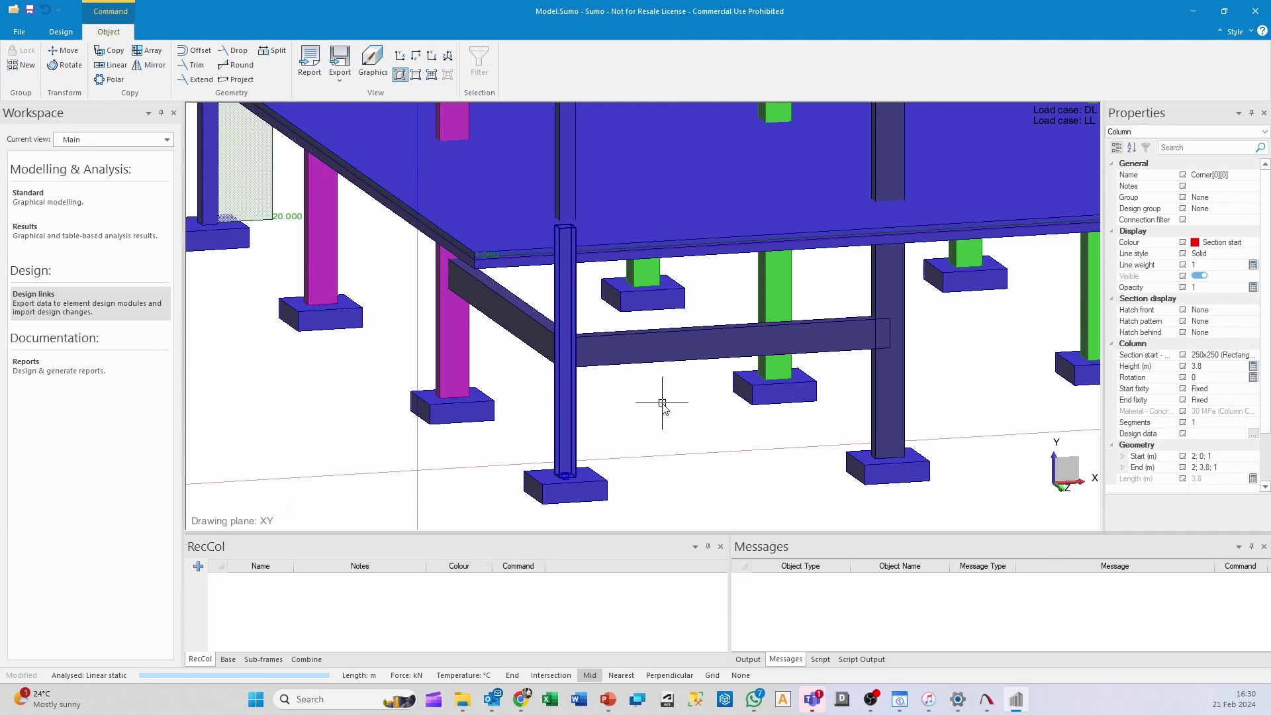
left_click(662, 402)
left_click(573, 302)
left_click(1218, 368)
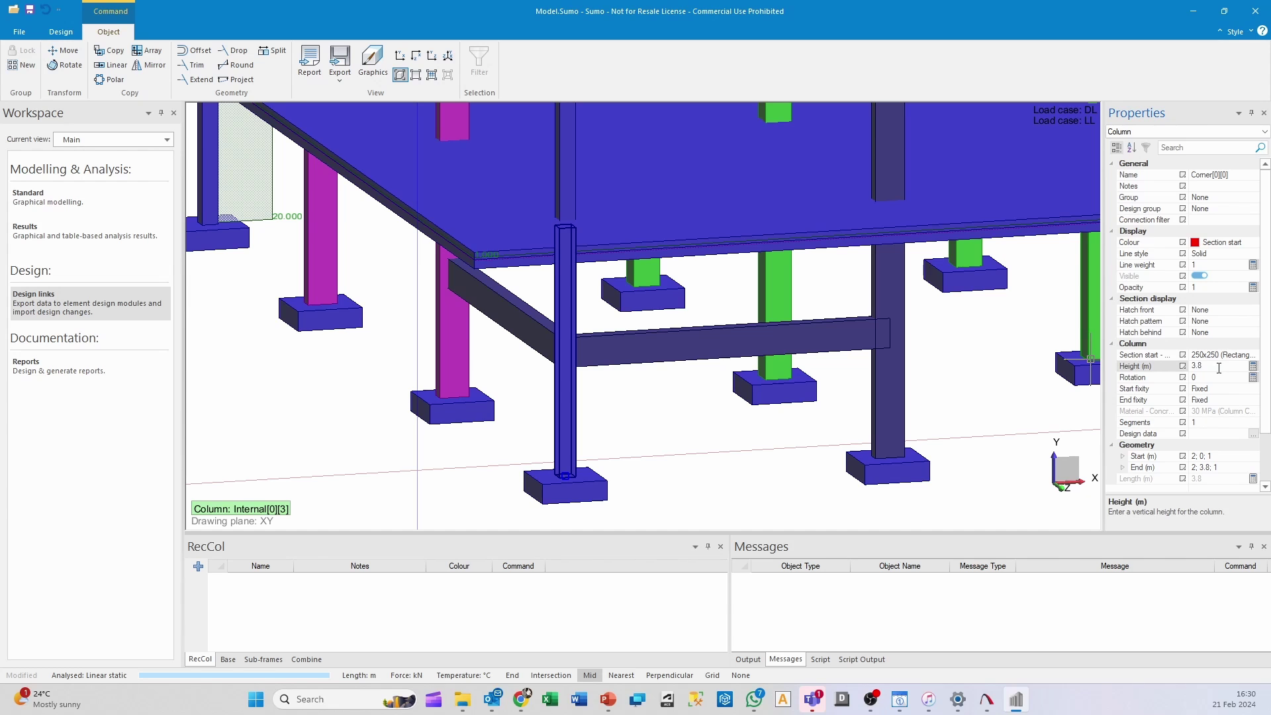
type("1.9")
key("Return")
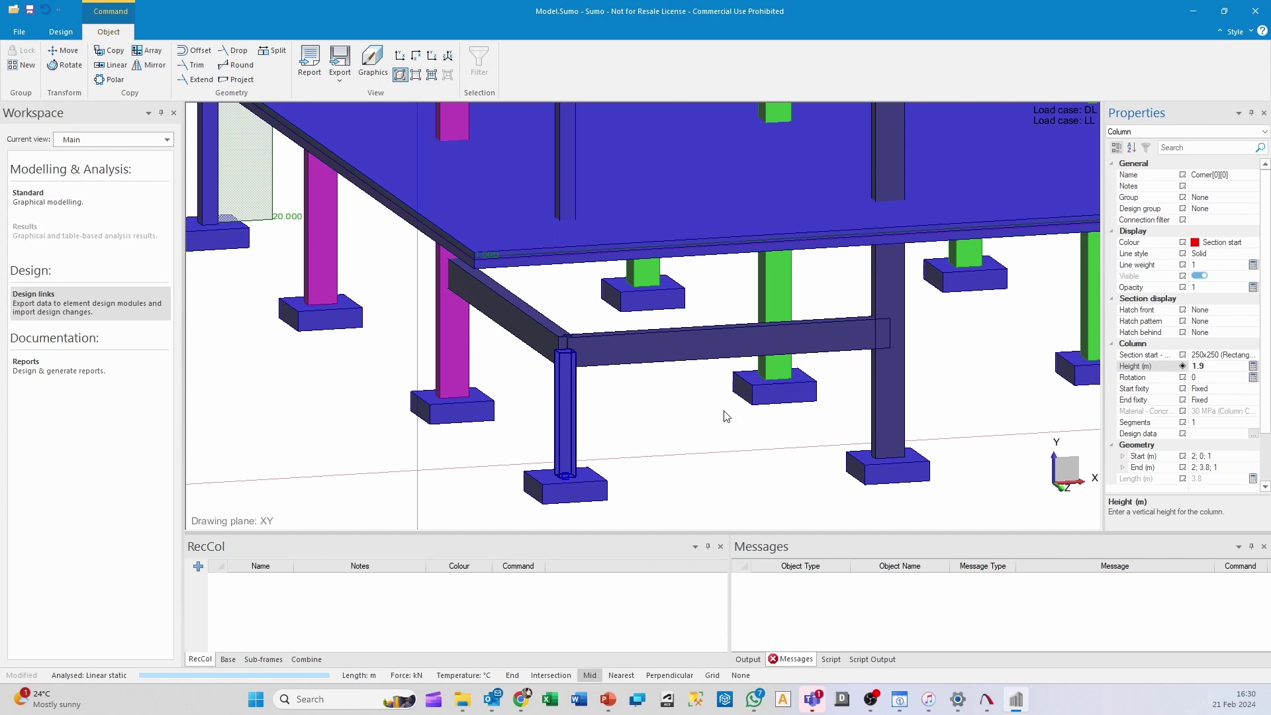
- Copy the shortened corner column upward from its base to its top end to fill the gap up to the slab
left_click(109, 51)
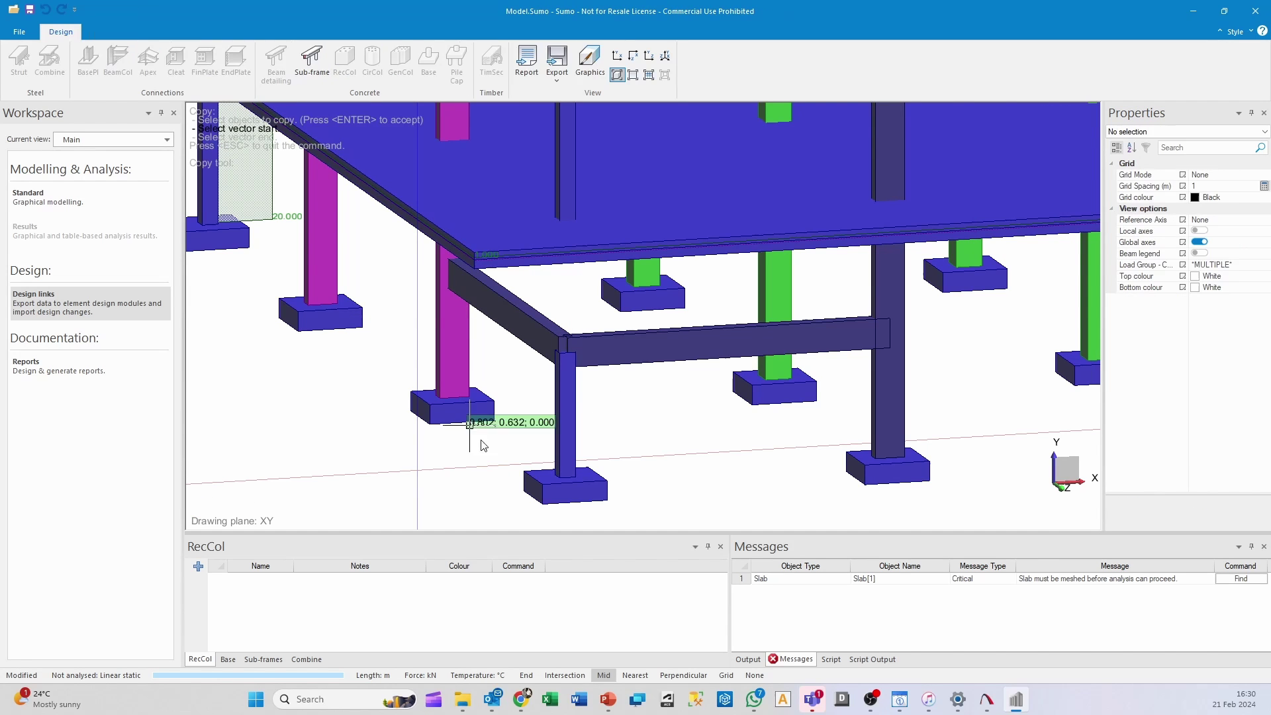
left_click(561, 475)
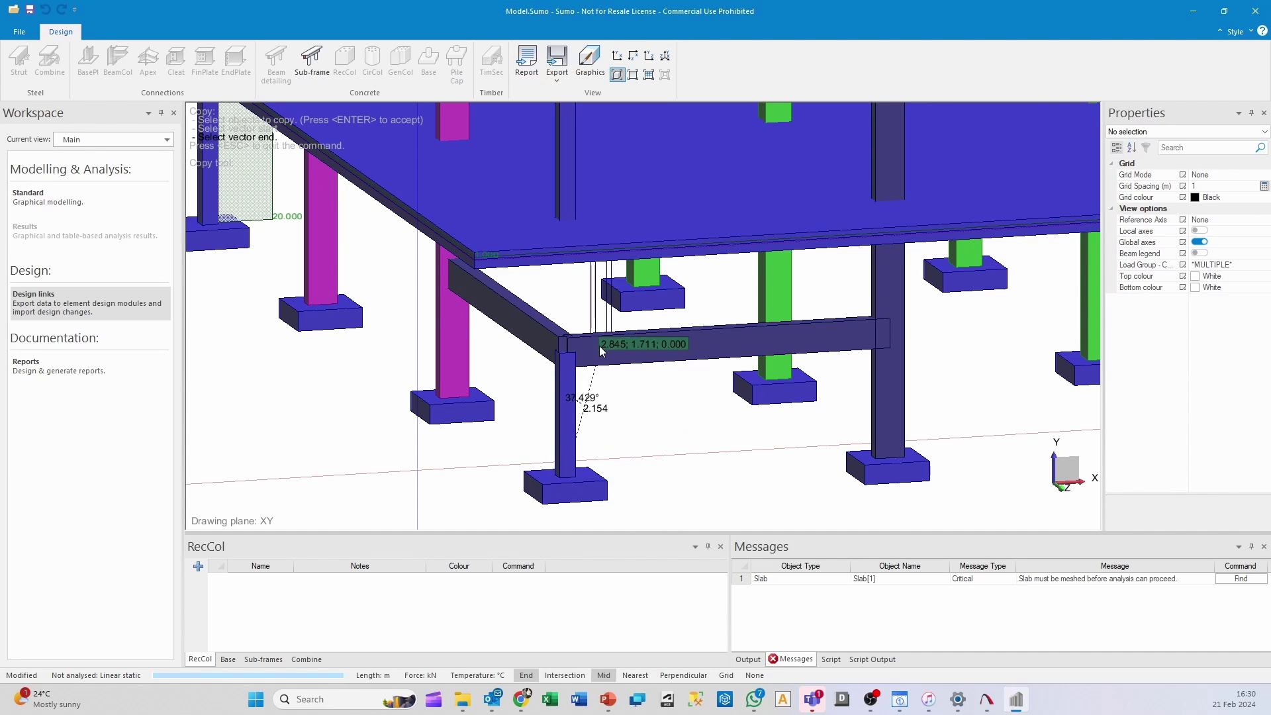
scroll(664, 424, "down", 1)
left_click(664, 423)
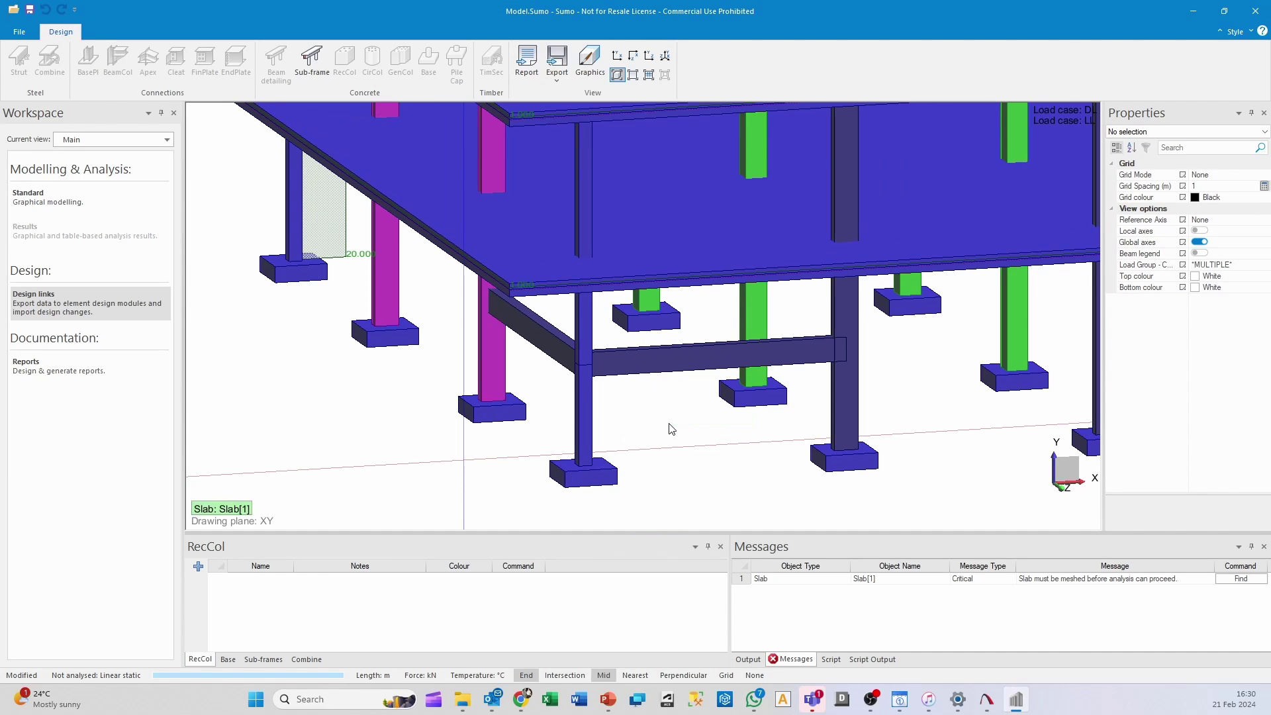
- Return to standard modelling and run the linear static analysis of the modified model
left_click(99, 199)
left_click(329, 32)
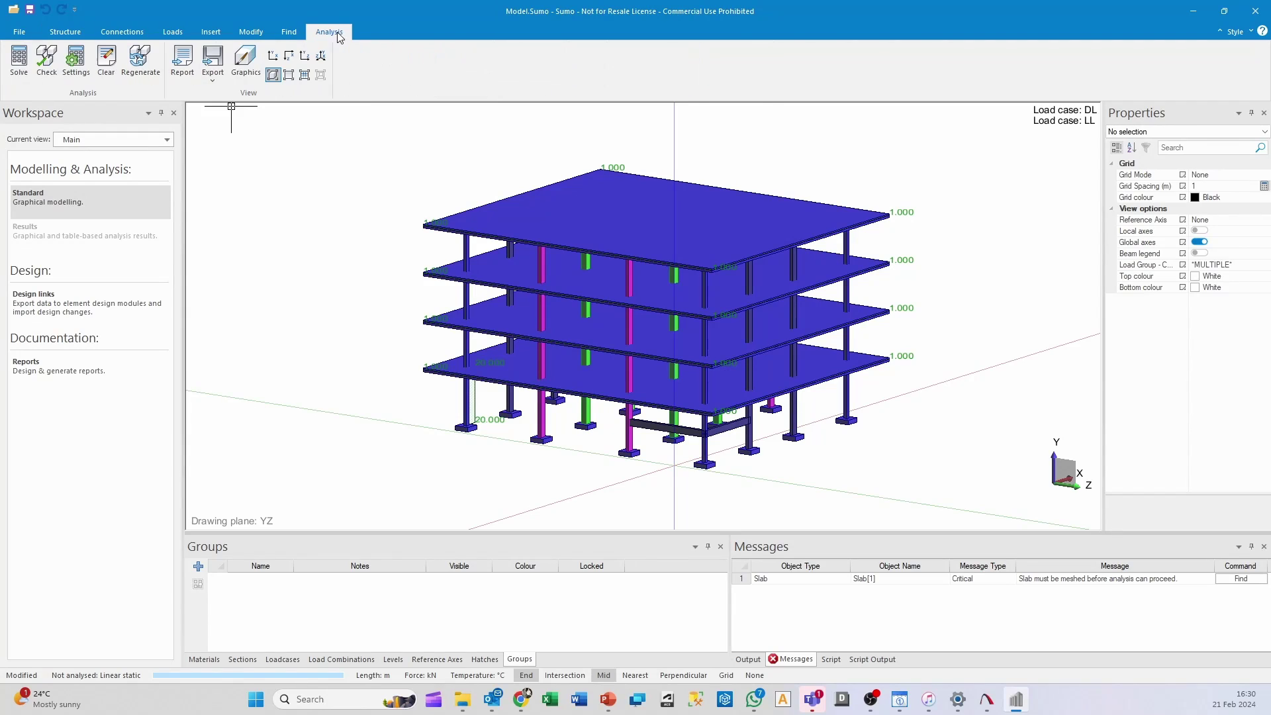
left_click(18, 61)
left_click(690, 380)
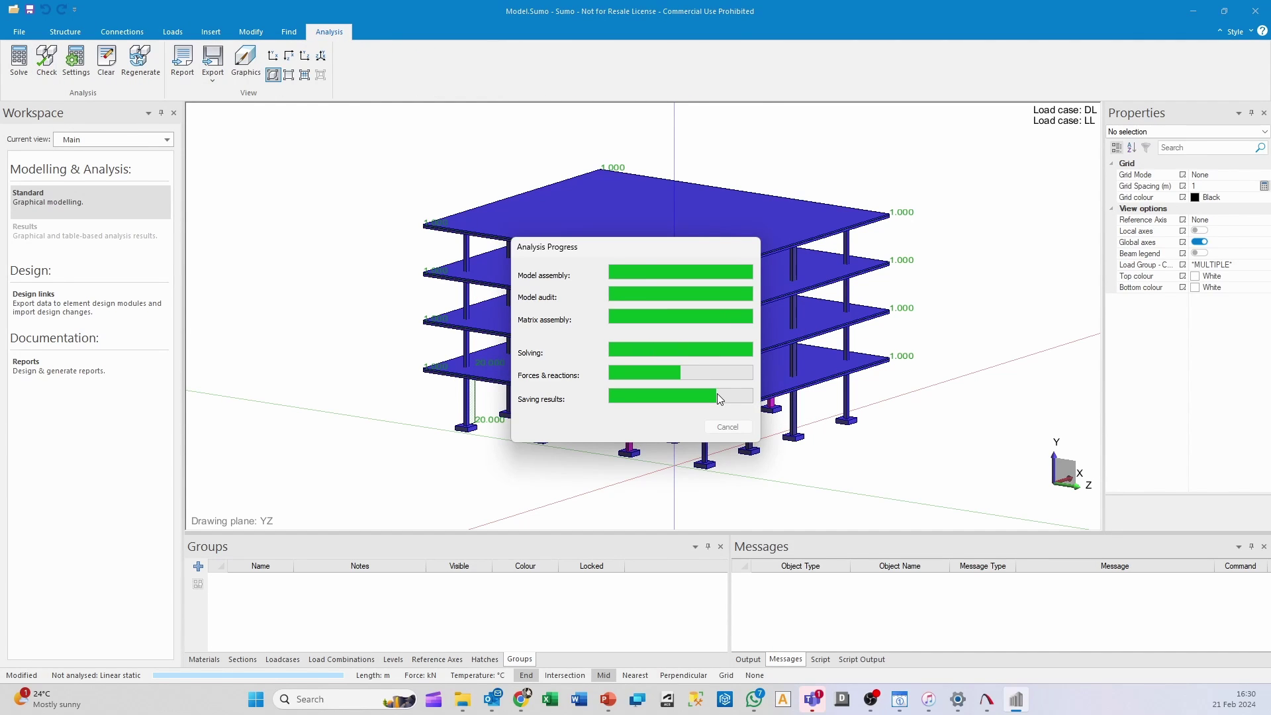
- Examine the split corner column where the two mid-height beams connect to it
scroll(686, 470, "up", 4)
scroll(687, 470, "up", 2)
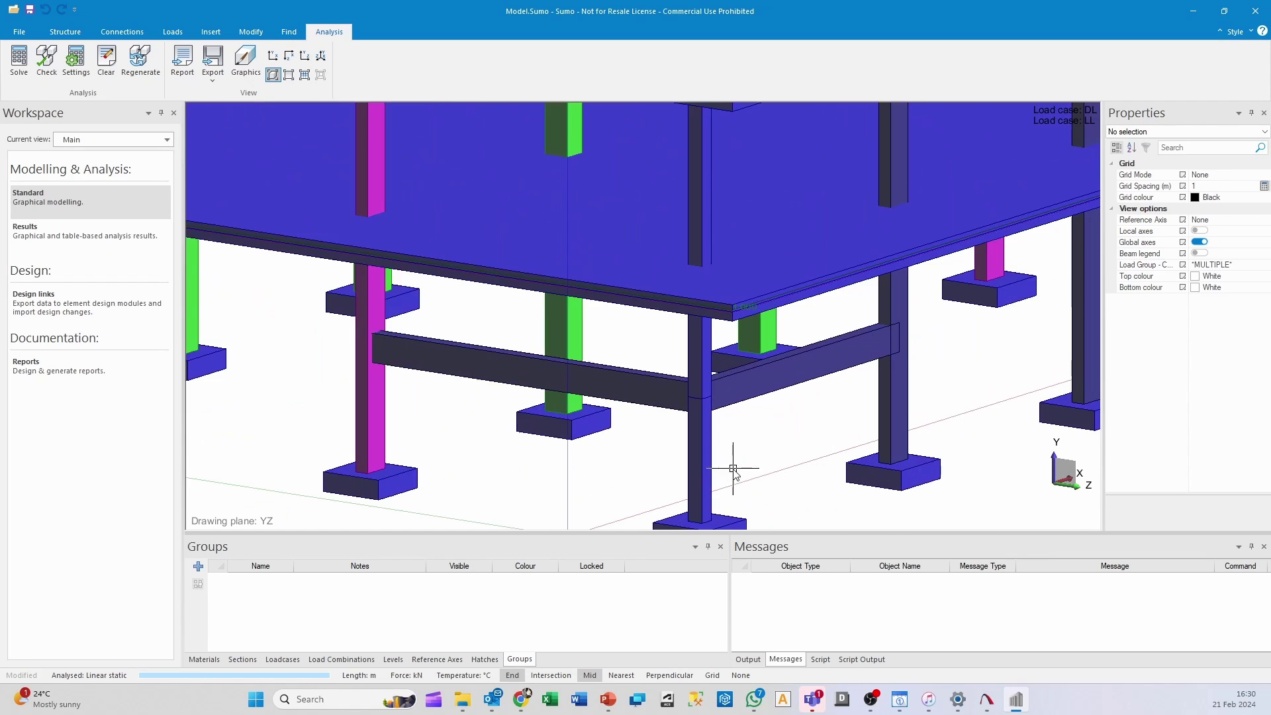
scroll(755, 443, "up", 2)
scroll(588, 482, "up", 1)
middle_click_drag(588, 482, 552, 468, "shift")
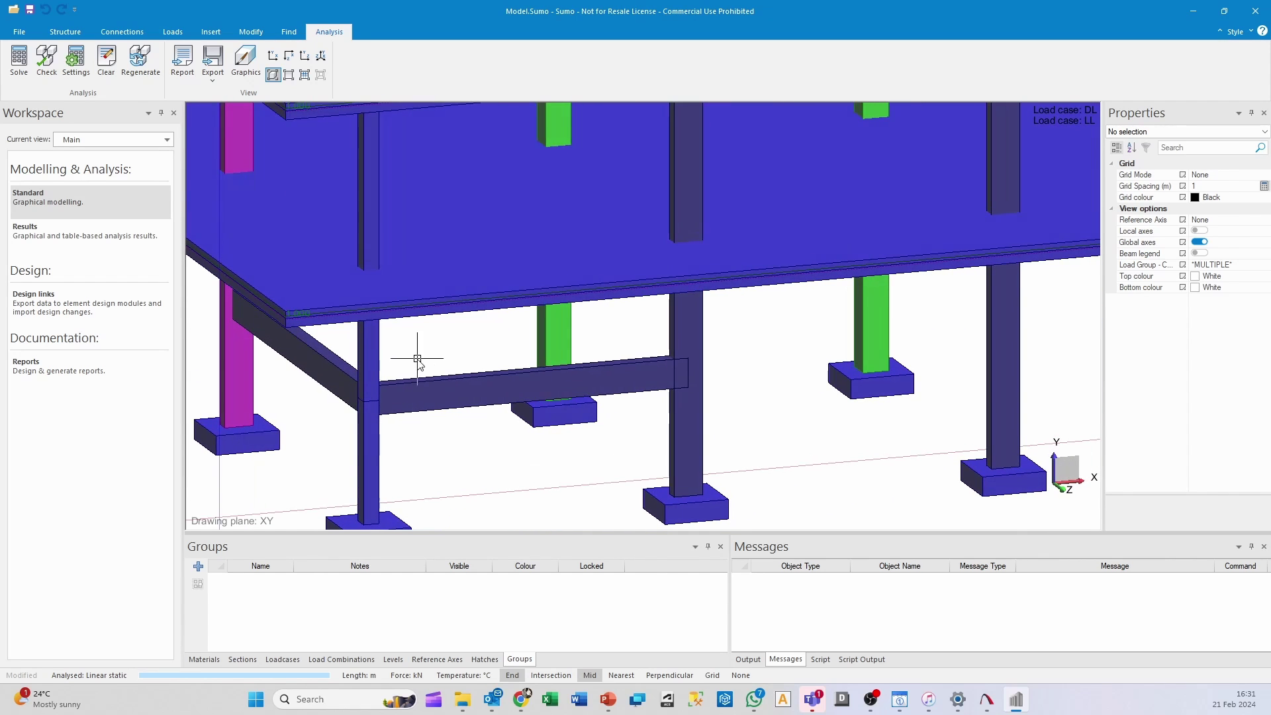
left_click(379, 353)
middle_click_drag(435, 439, 523, 382)
key("Escape")
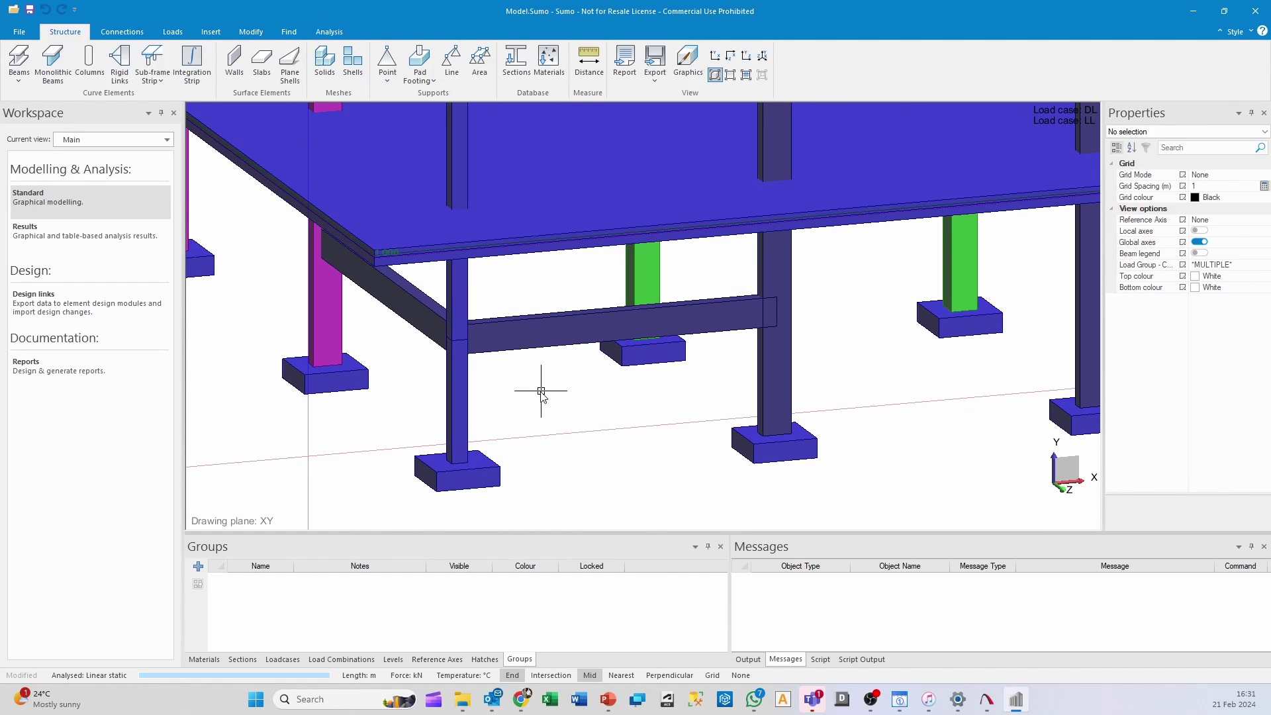
- Display the beam axial force results for load combination C1 and inspect the ground-floor columns
left_click(89, 233)
middle_click_drag(696, 371, 601, 287, "shift")
left_click(176, 33)
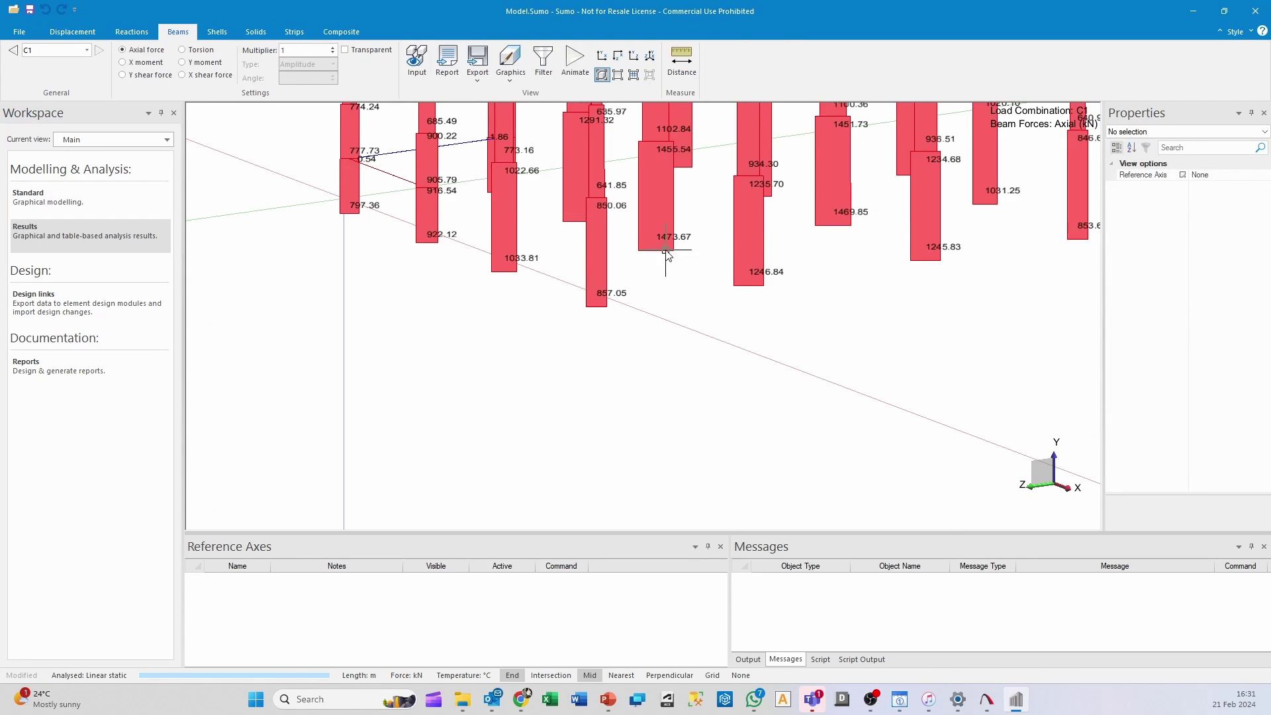
middle_click_drag(675, 269, 687, 381)
scroll(750, 327, "up", 4)
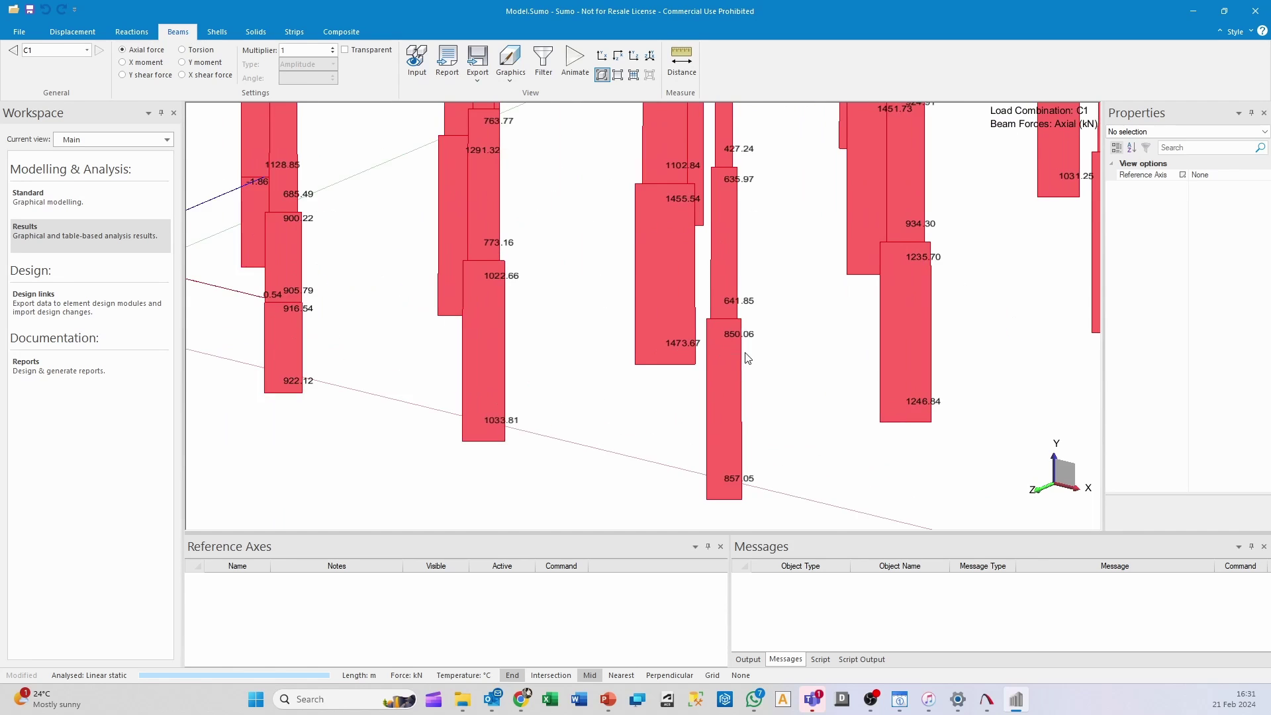
- Overlay the input model on the axial force diagrams and inspect the forces at the ground-floor columns
left_click(416, 61)
scroll(703, 264, "down", 3)
middle_click_drag(809, 304, 719, 308)
scroll(831, 247, "up", 3)
scroll(700, 272, "up", 2)
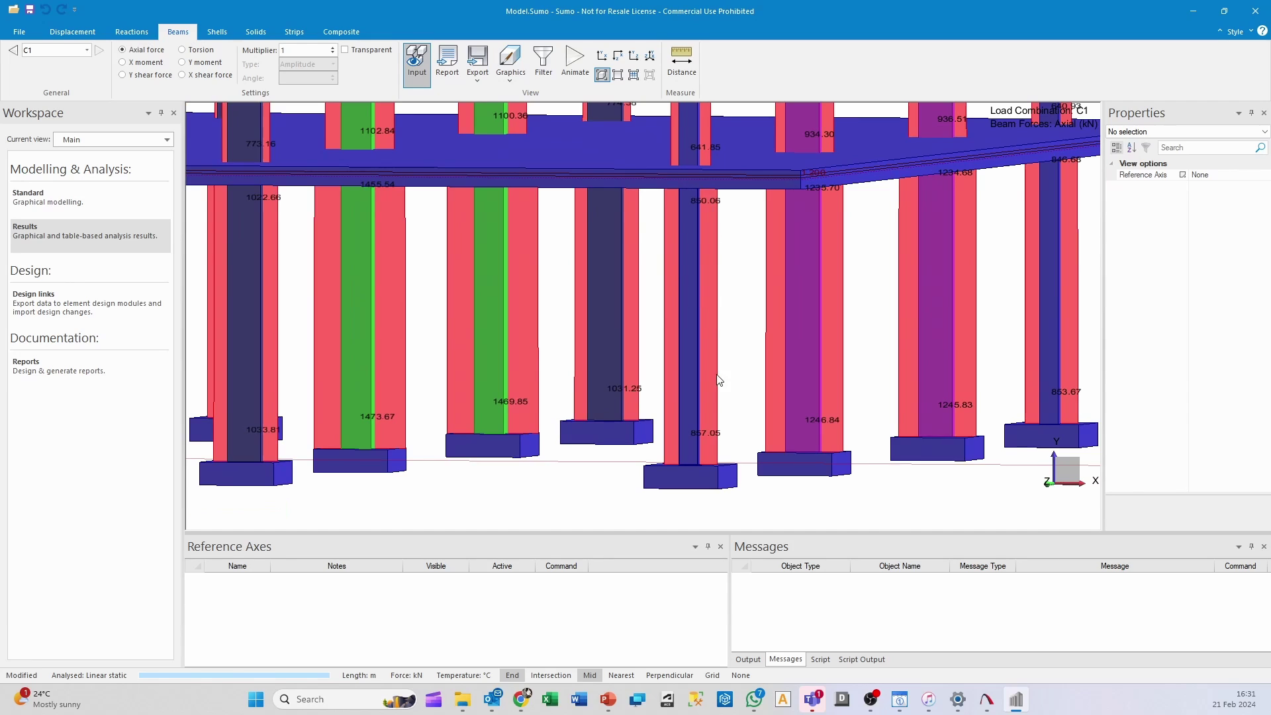
- Examine the axial forces around the split ground-floor corner column and its two mid-height beams with the input model shown
scroll(711, 334, "down", 5)
scroll(602, 349, "up", 2)
scroll(729, 380, "down", 3)
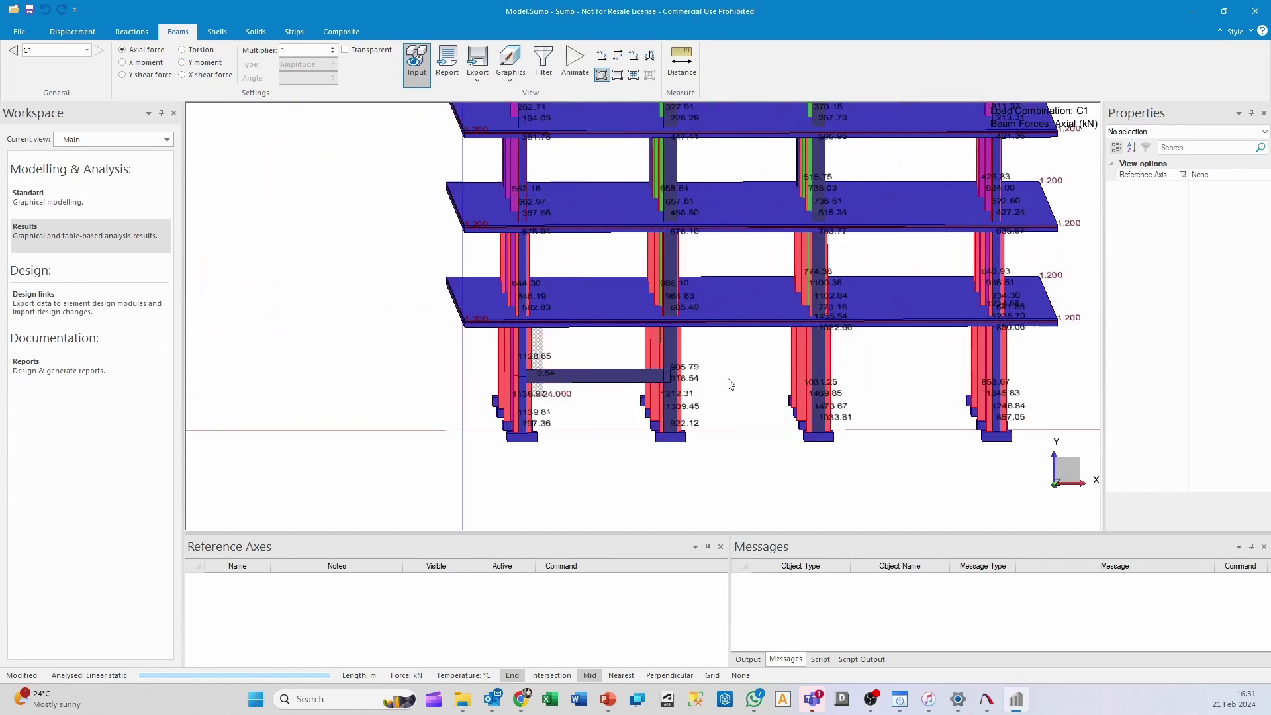
middle_click_drag(729, 380, 770, 366)
scroll(790, 390, "up", 3)
scroll(701, 343, "up", 3)
scroll(735, 354, "down", 3)
scroll(830, 386, "up", 2)
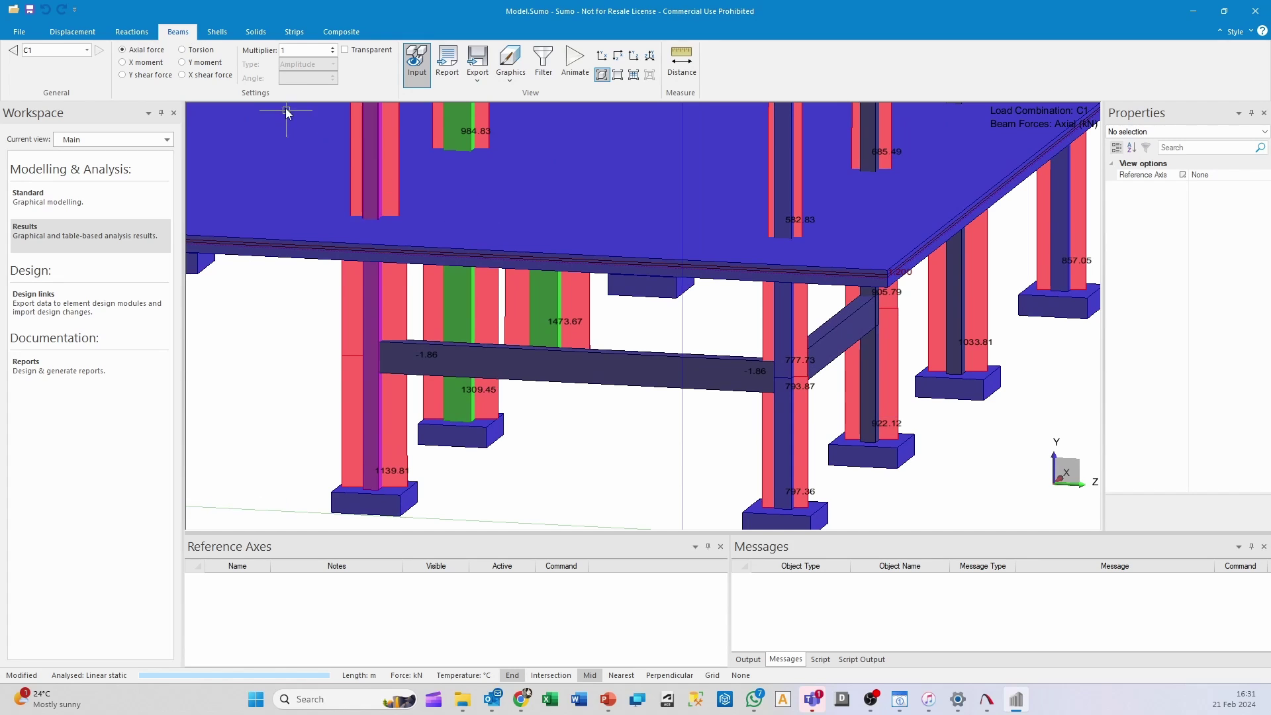
- Hide the input model and inspect the axial forces in the upper and lower segments of the split corner column
left_click(428, 73)
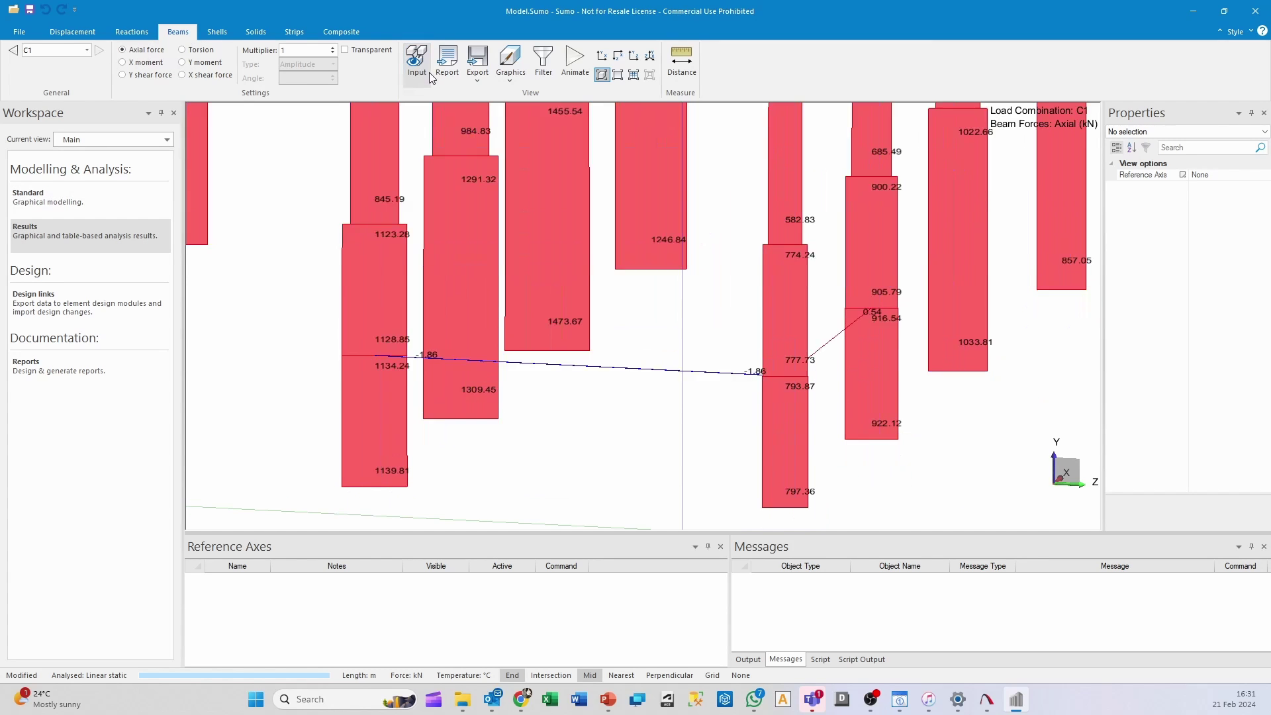
scroll(802, 393, "down", 1)
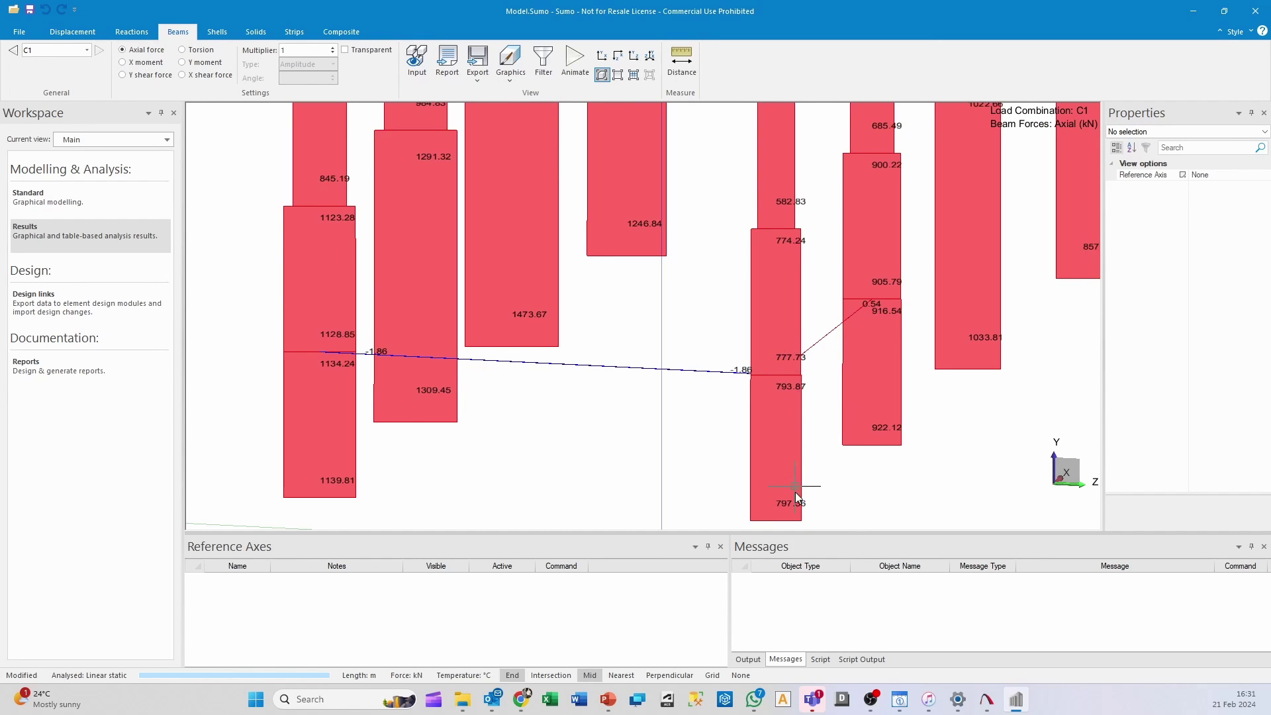
scroll(796, 491, "down", 1)
middle_click_drag(784, 459, 716, 426)
scroll(720, 395, "up", 1)
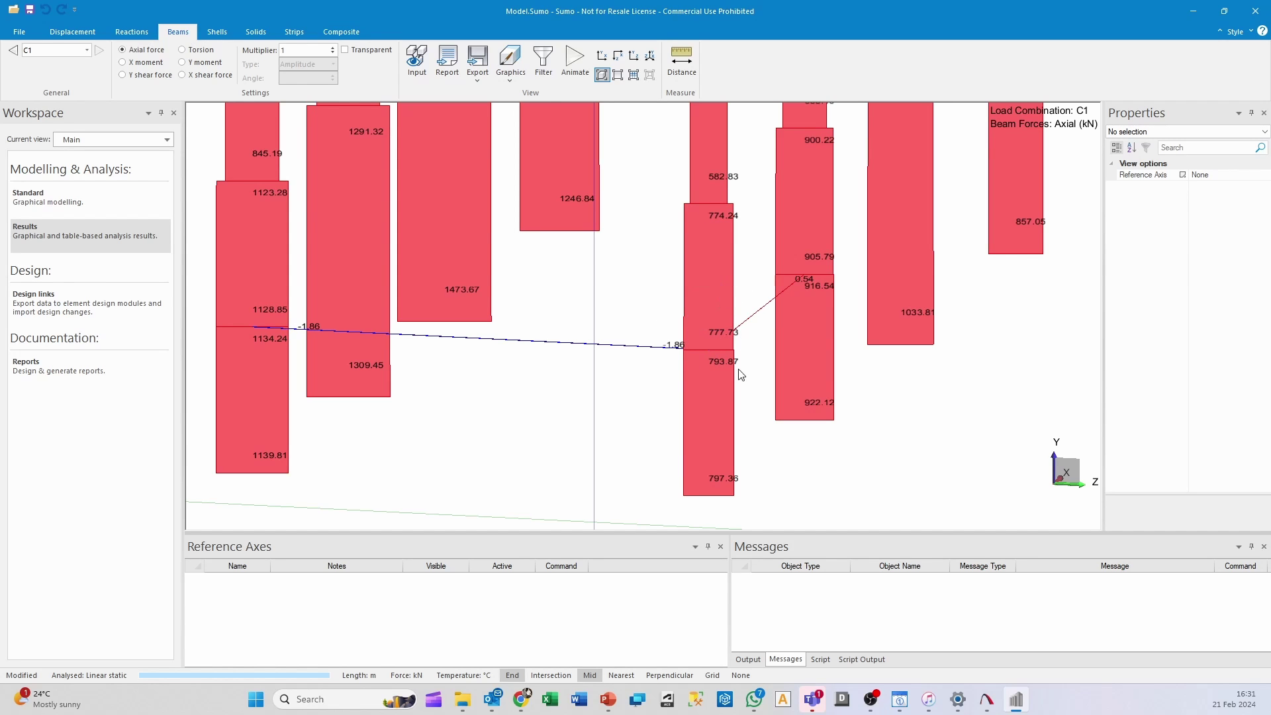
scroll(744, 375, "down", 3)
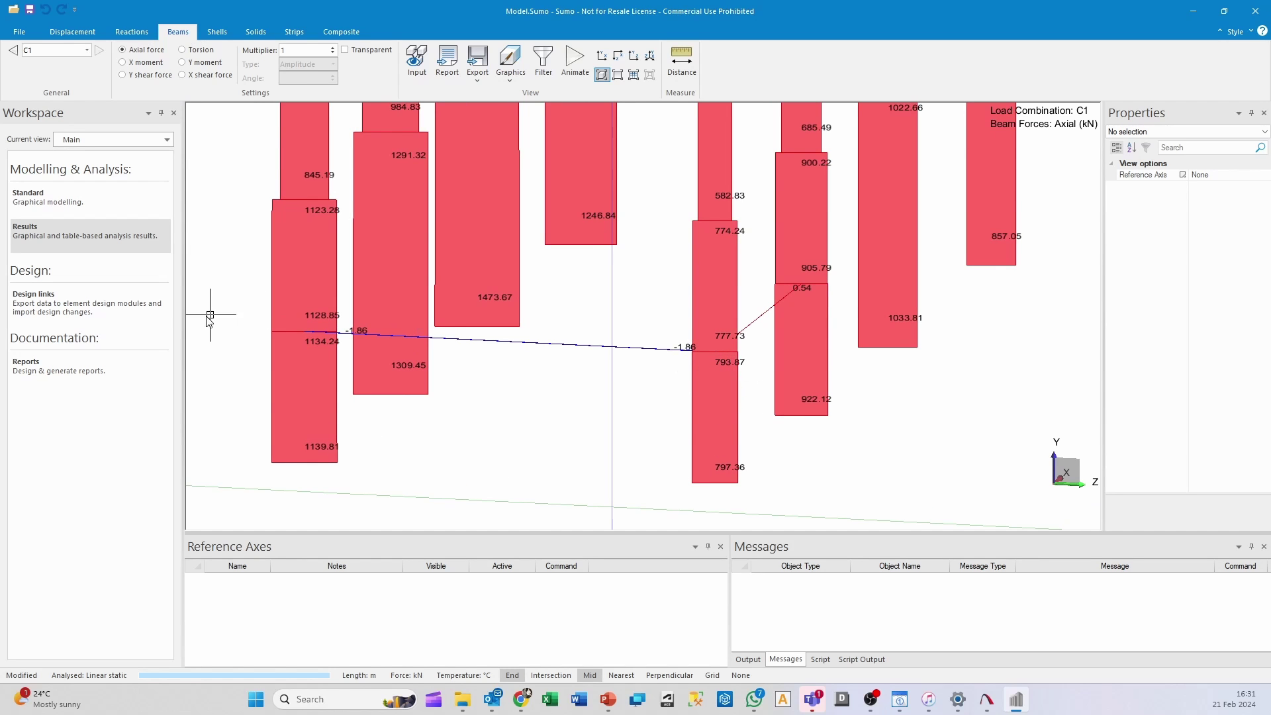
- From the design links, export the lower segment of the split corner column to rectangular column design
left_click(133, 304)
scroll(685, 478, "up", 5)
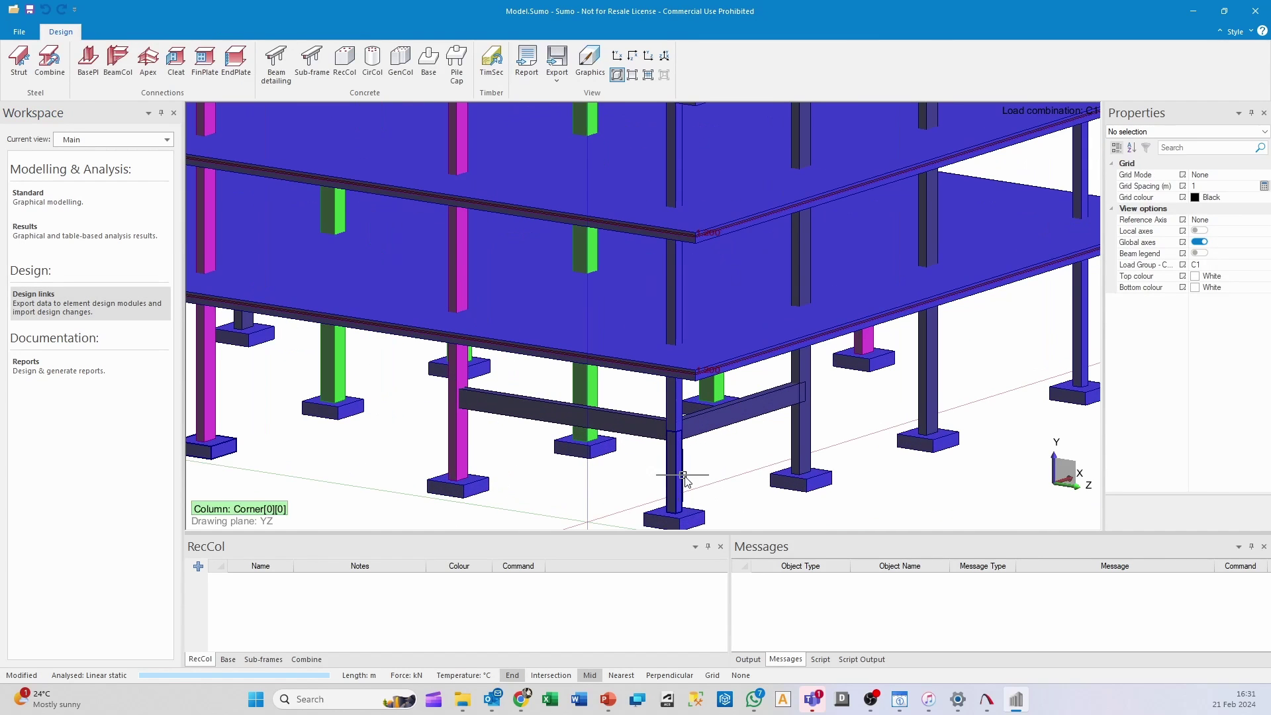
scroll(685, 478, "up", 5)
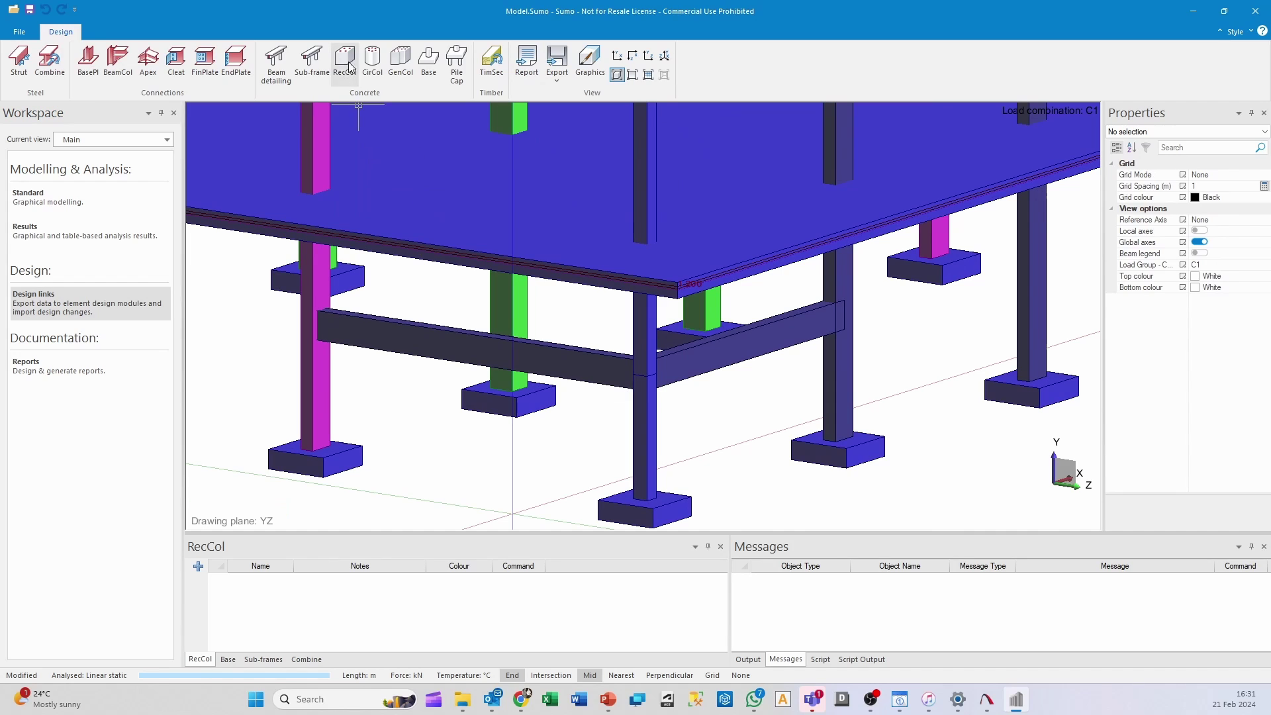
left_click(350, 67)
left_click(656, 426)
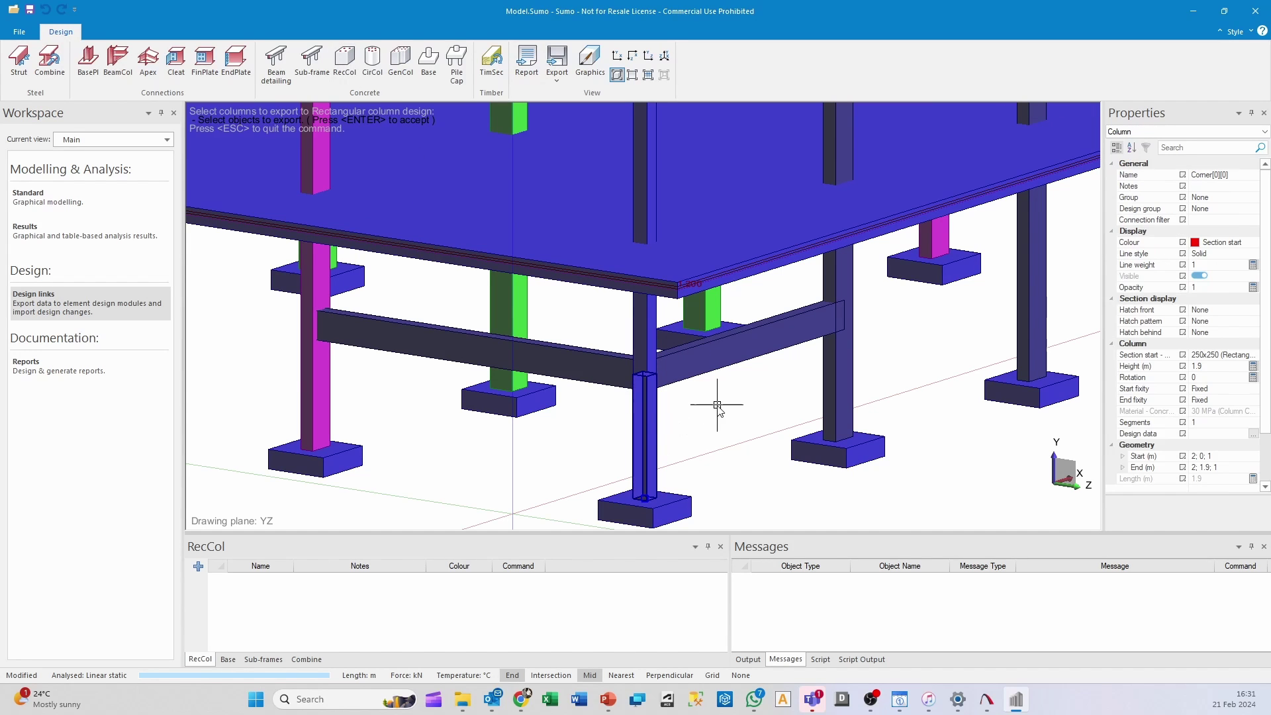
key("Return")
left_click(792, 470)
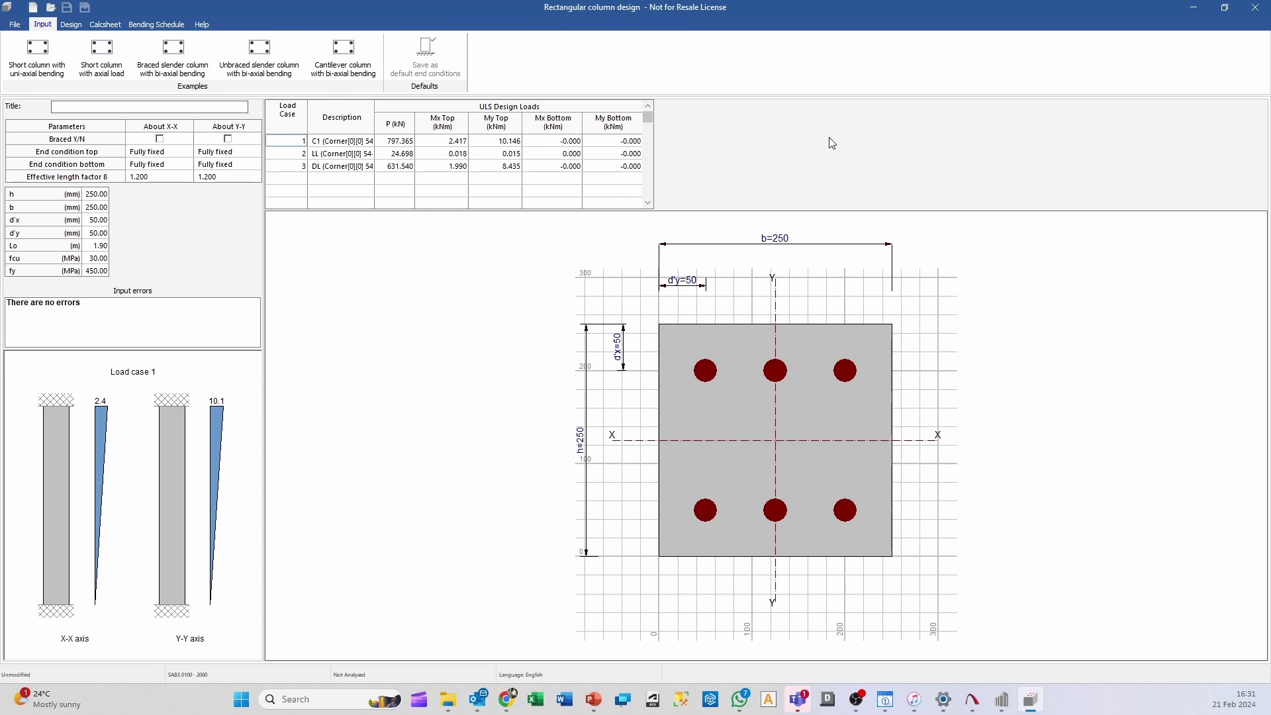
- Close the rectangular column design and return to the split corner column in the building model
left_click(1250, 15)
left_click(709, 439)
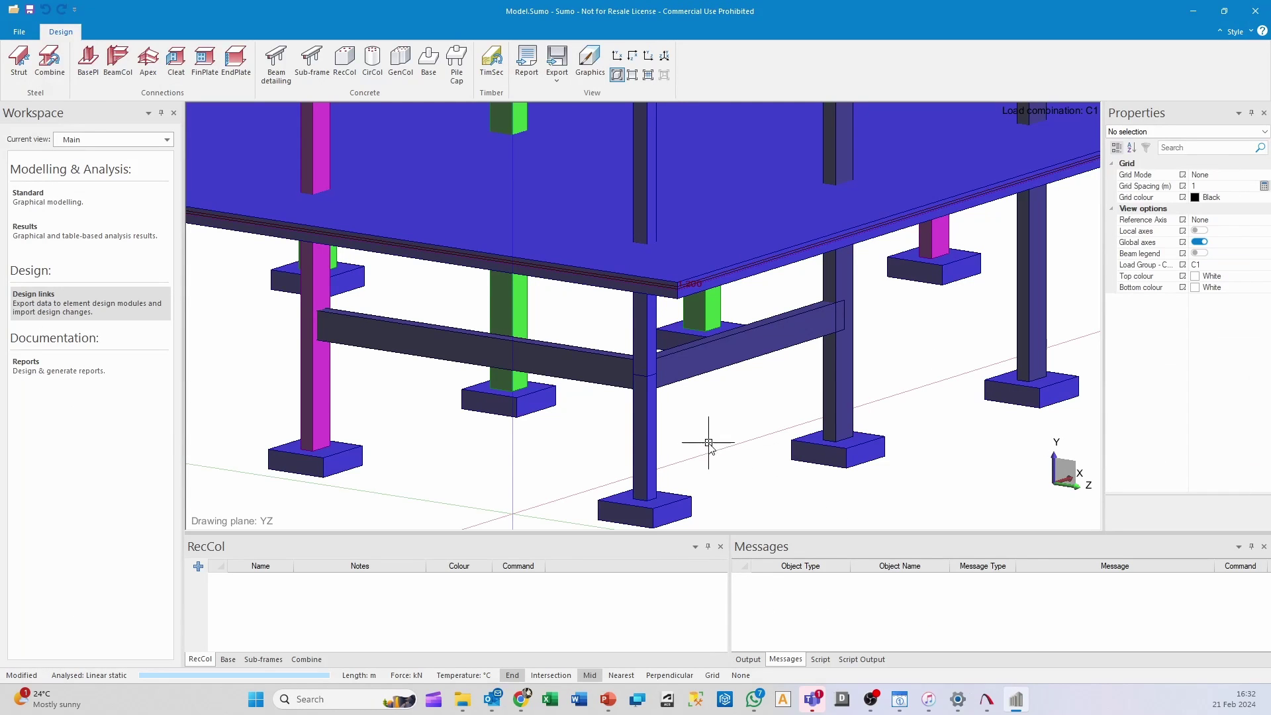
scroll(605, 386, "up", 3)
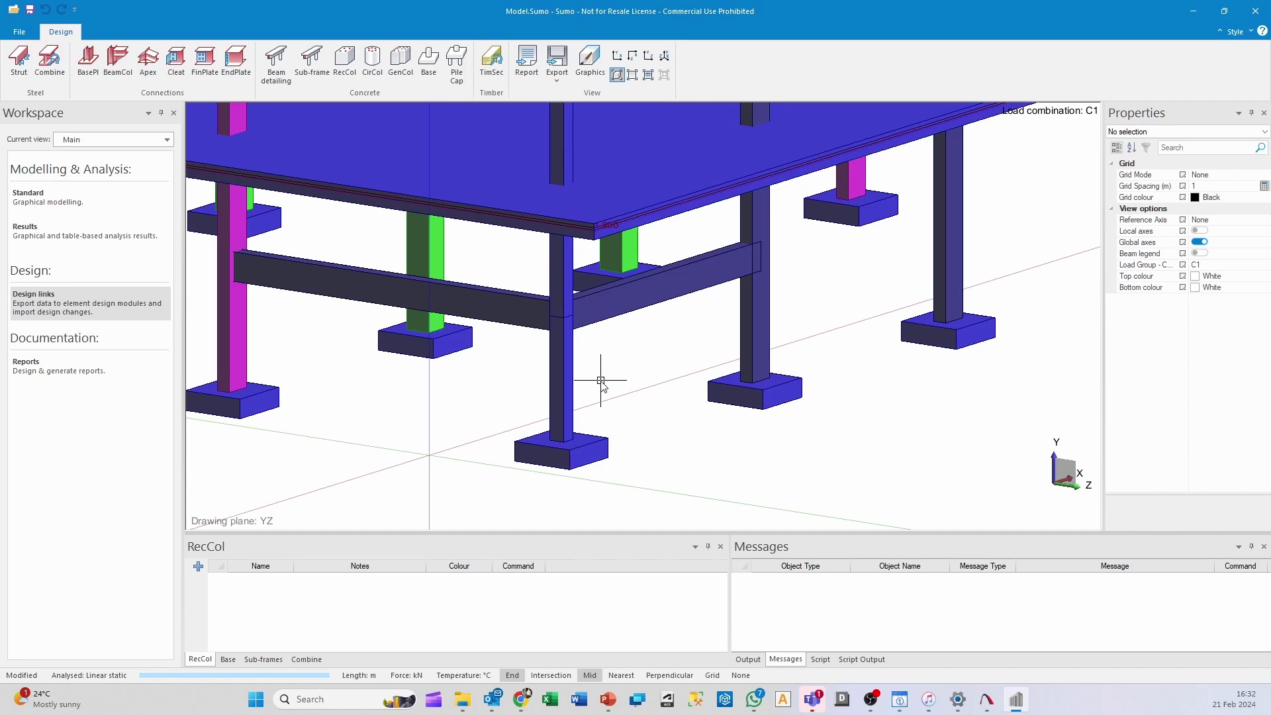
scroll(601, 382, "down", 2)
scroll(600, 384, "up", 2)
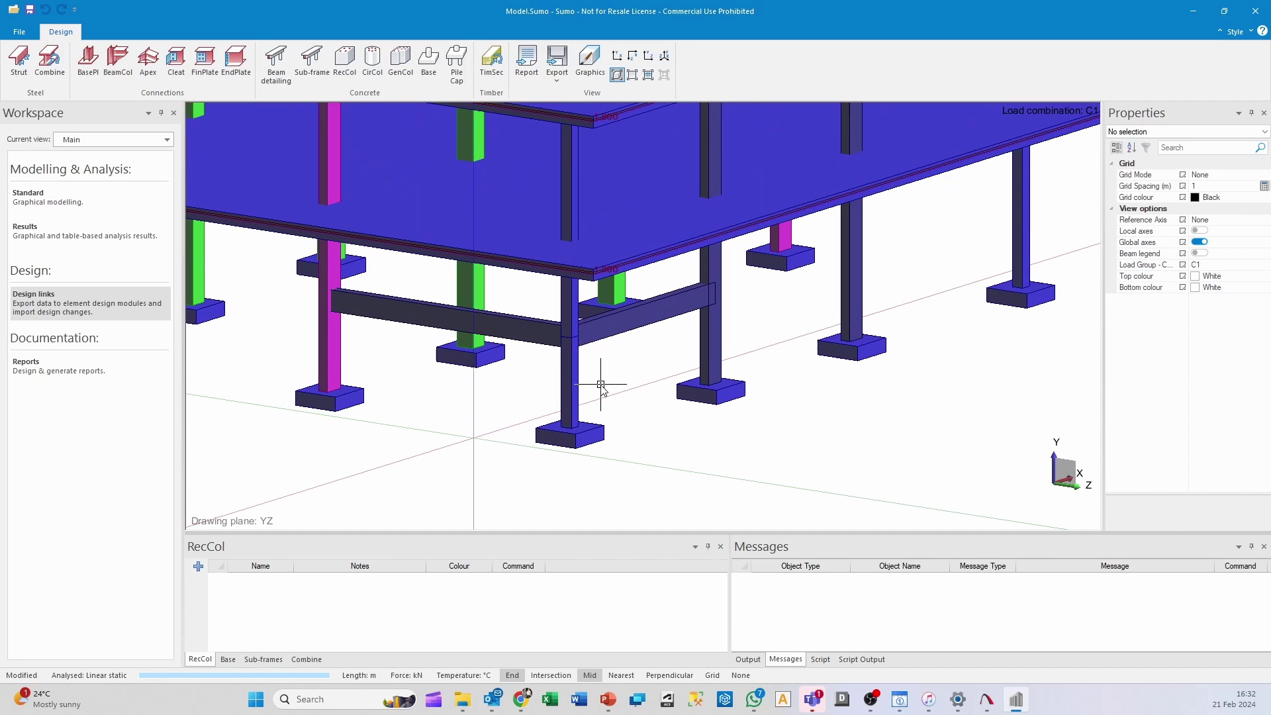